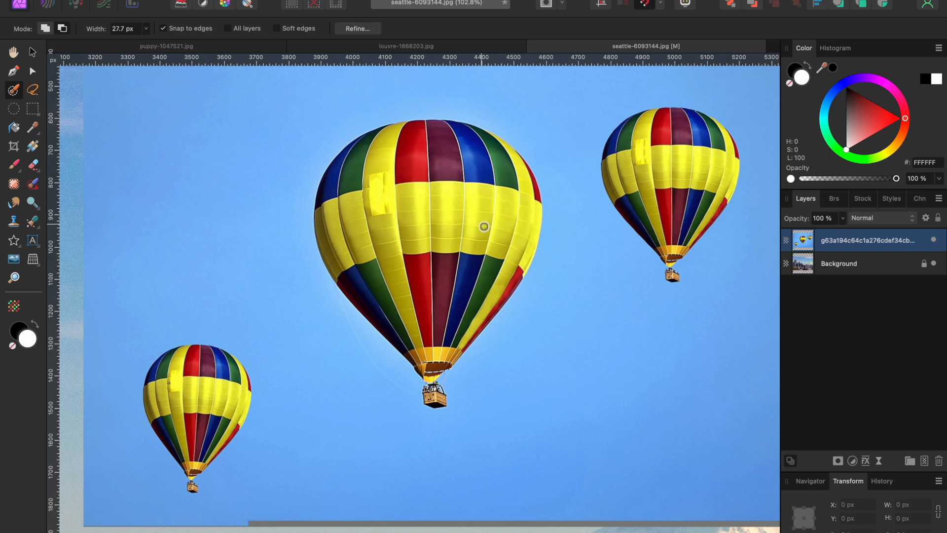
Step: Select the large central balloon with the Selection Brush at a width of 128.9 px
{"action": "key", "text": "]"}
{"action": "key", "text": "]"}
{"action": "key", "text": "]"}
{"action": "key", "text": "]"}
{"action": "key", "text": "]"}
{"action": "key", "text": "]"}
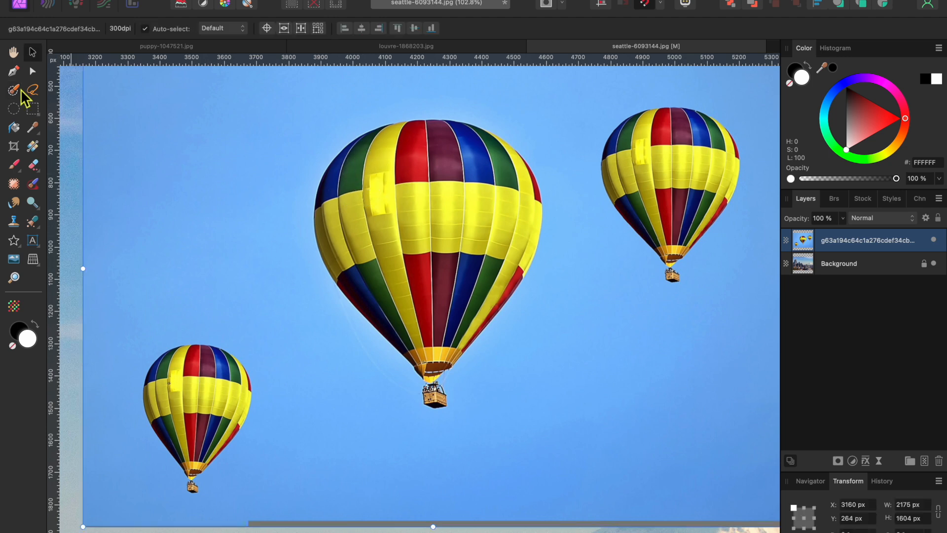
{"action": "left_click", "coordinate": [18, 93]}
{"action": "mouse_move", "coordinate": [423, 260]}
{"action": "left_mouse_down"}
{"action": "mouse_move", "coordinate": [357, 182]}
{"action": "mouse_move", "coordinate": [457, 153]}
{"action": "mouse_move", "coordinate": [495, 172]}
{"action": "mouse_move", "coordinate": [481, 152]}
{"action": "mouse_move", "coordinate": [511, 226]}
{"action": "mouse_move", "coordinate": [518, 198]}
{"action": "mouse_move", "coordinate": [499, 179]}
{"action": "mouse_move", "coordinate": [449, 330]}
{"action": "mouse_move", "coordinate": [414, 333]}
{"action": "mouse_move", "coordinate": [389, 293]}
{"action": "mouse_move", "coordinate": [438, 342]}
{"action": "mouse_move", "coordinate": [481, 257]}
{"action": "left_mouse_up"}
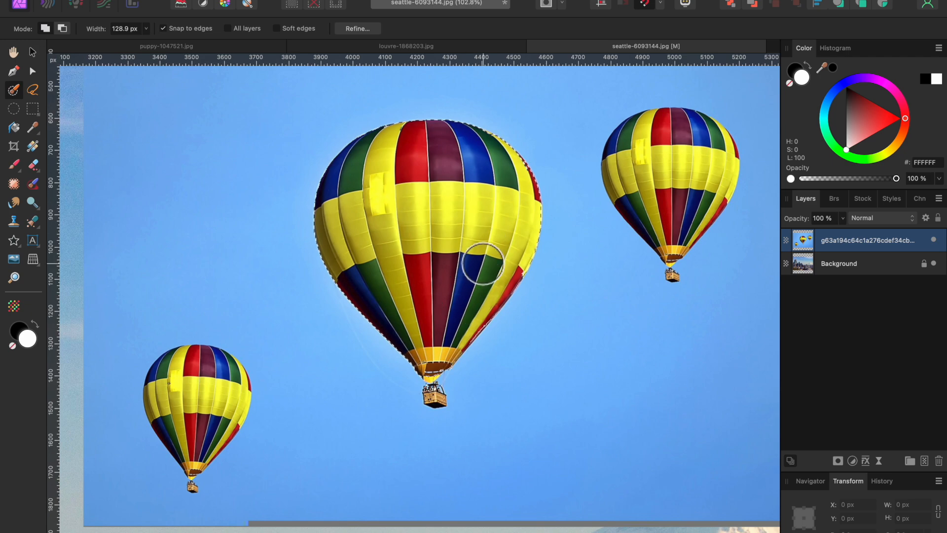
Step: Add the large balloon's basket and the ropes above it to the selection with a 35.1 px brush
{"action": "scroll", "coordinate": [478, 259], "scroll_direction": "up", "scroll_amount": 3}
{"action": "scroll", "coordinate": [478, 258], "scroll_direction": "up", "scroll_amount": 1}
{"action": "scroll", "coordinate": [478, 259], "scroll_direction": "down", "scroll_amount": 5}
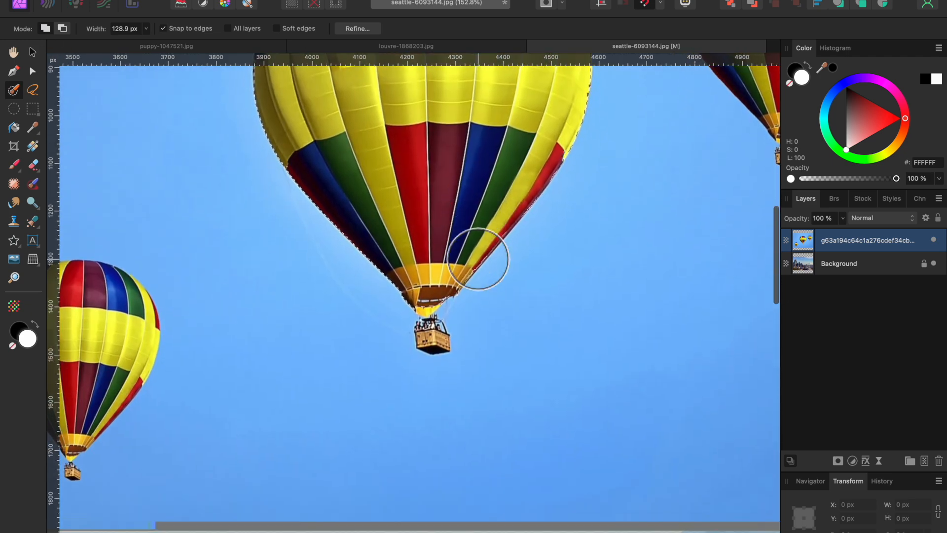
{"action": "key", "text": "bracketleft"}
{"action": "key", "text": "bracketleft"}
{"action": "key", "text": "bracketleft"}
{"action": "key", "text": "bracketleft"}
{"action": "key", "text": "bracketleft"}
{"action": "scroll", "coordinate": [459, 273], "scroll_direction": "up", "scroll_amount": 5}
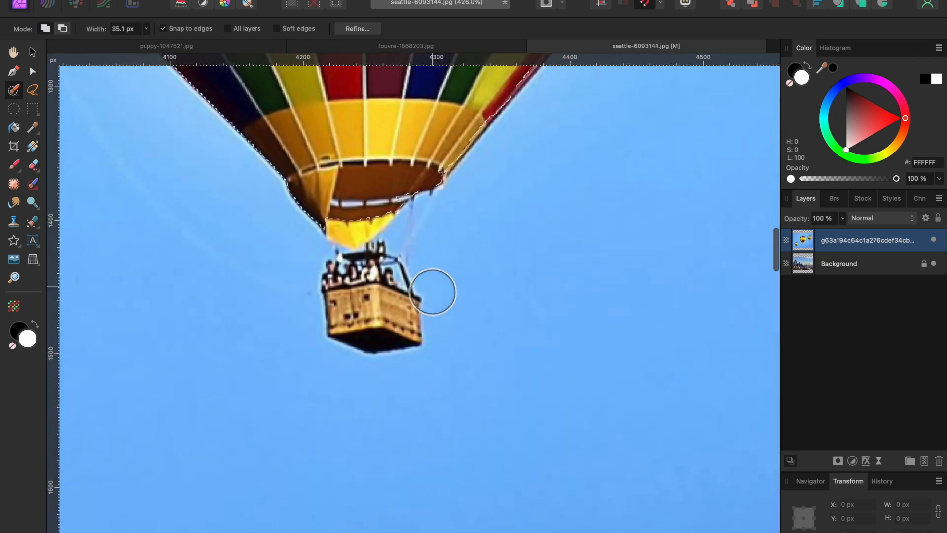
{"action": "mouse_move", "coordinate": [366, 325]}
{"action": "left_mouse_down"}
{"action": "mouse_move", "coordinate": [346, 291]}
{"action": "mouse_move", "coordinate": [349, 268]}
{"action": "mouse_move", "coordinate": [389, 276]}
{"action": "mouse_move", "coordinate": [400, 331]}
{"action": "mouse_move", "coordinate": [366, 251]}
{"action": "mouse_move", "coordinate": [370, 276]}
{"action": "mouse_move", "coordinate": [355, 207]}
{"action": "mouse_move", "coordinate": [383, 193]}
{"action": "left_mouse_up"}
{"action": "scroll", "coordinate": [404, 145], "scroll_direction": "down", "scroll_amount": 5}
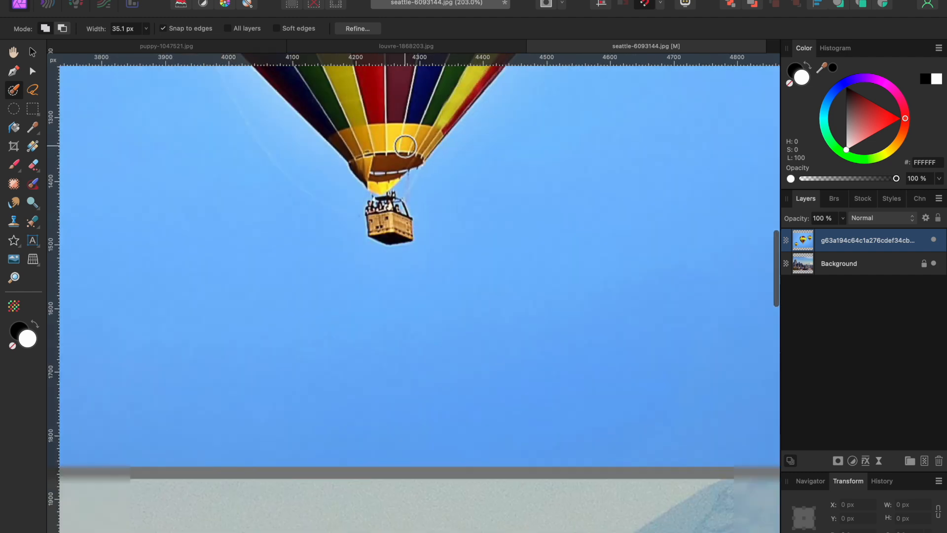
{"action": "scroll", "coordinate": [404, 145], "scroll_direction": "up", "scroll_amount": 5}
{"action": "scroll", "coordinate": [396, 374], "scroll_direction": "down", "scroll_amount": 4}
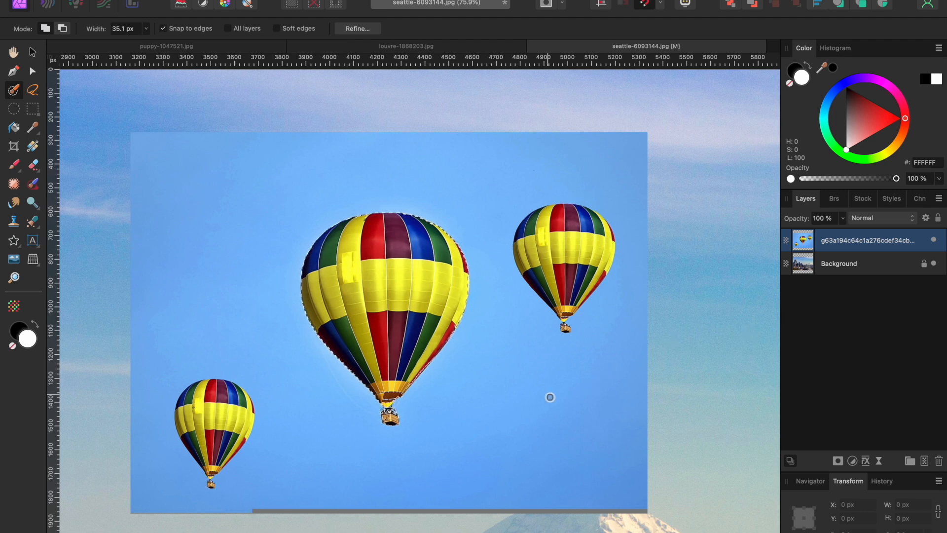
Step: Duplicate the selected balloon onto its own layer and delete the original three-balloon image layer
{"action": "key", "text": "super+j"}
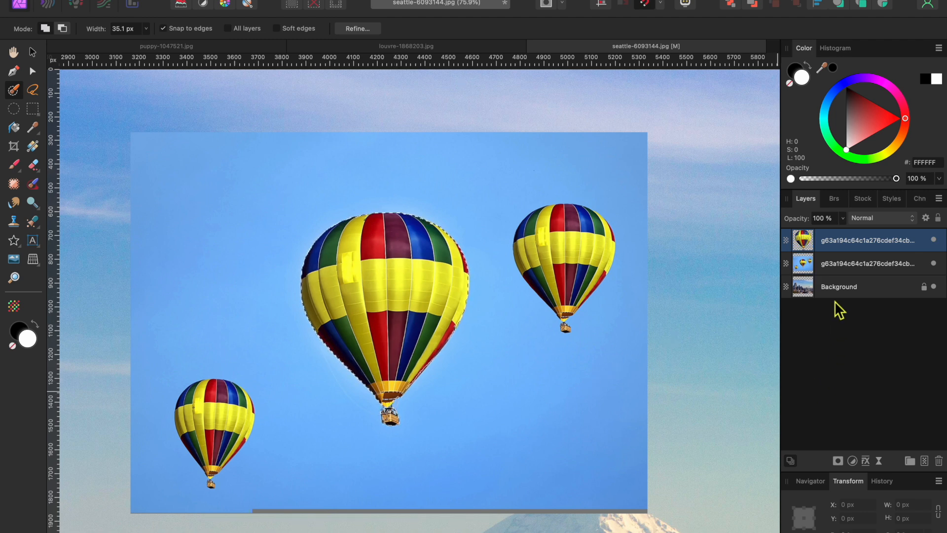
{"action": "left_click", "coordinate": [848, 268]}
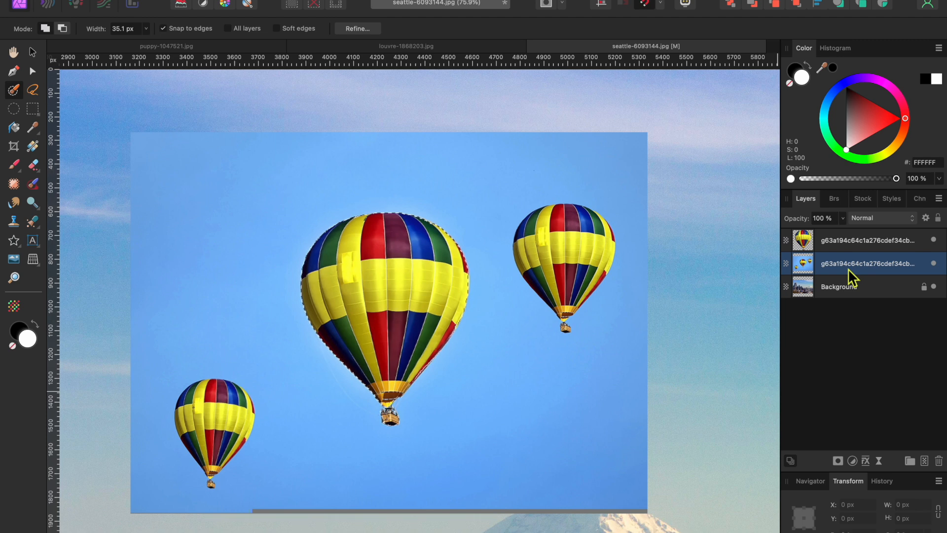
{"action": "right_click", "coordinate": [847, 268]}
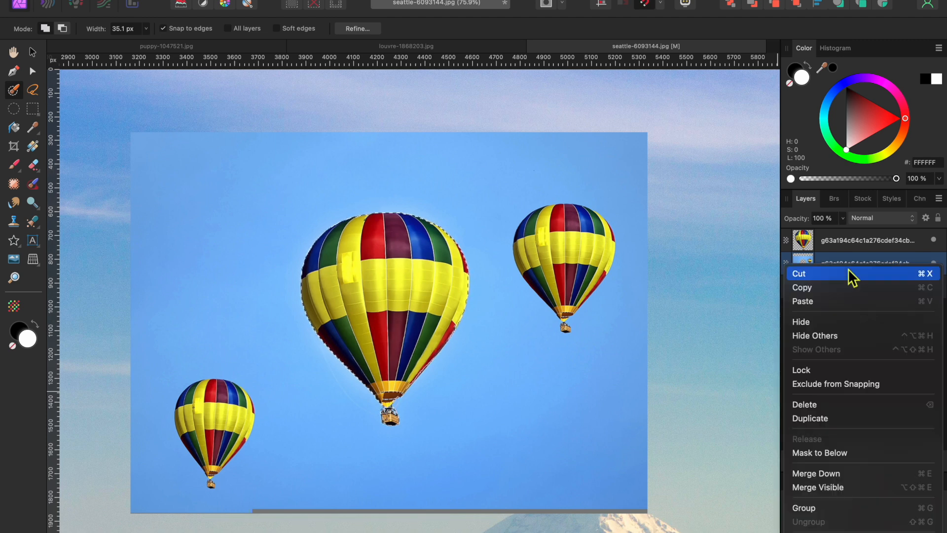
{"action": "left_click", "coordinate": [843, 403]}
Step: Select the Space Needle and the downtown buildings on the Background layer with the Selection Brush at 173.2 px
{"action": "scroll", "coordinate": [601, 376], "scroll_direction": "down", "scroll_amount": 1}
{"action": "scroll", "coordinate": [600, 376], "scroll_direction": "down", "scroll_amount": 5}
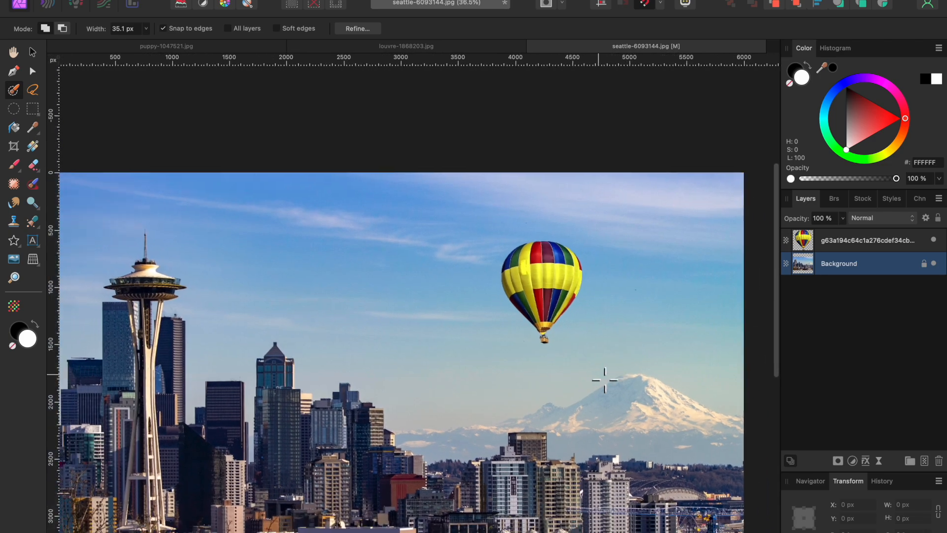
{"action": "scroll", "coordinate": [605, 379], "scroll_direction": "down", "scroll_amount": 3}
{"action": "scroll", "coordinate": [604, 379], "scroll_direction": "left", "scroll_amount": 2}
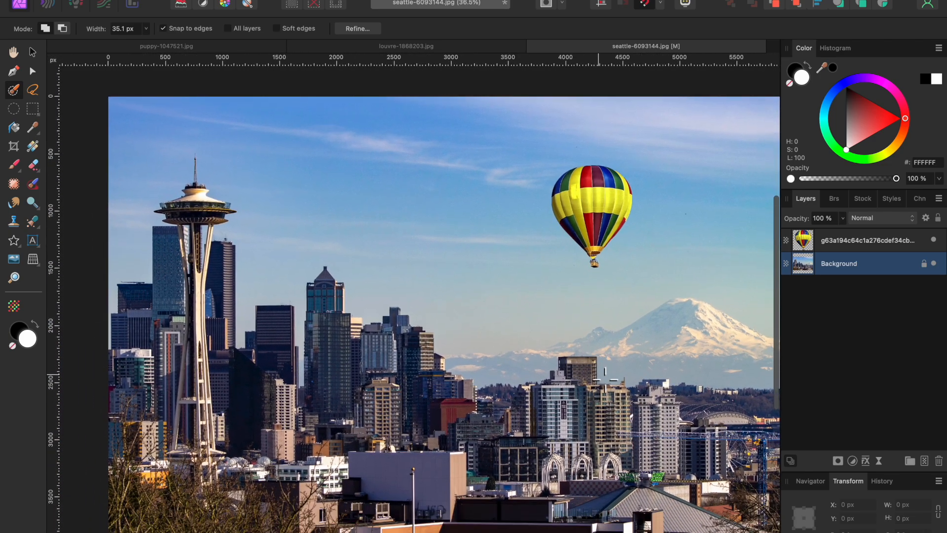
{"action": "left_click", "coordinate": [35, 52]}
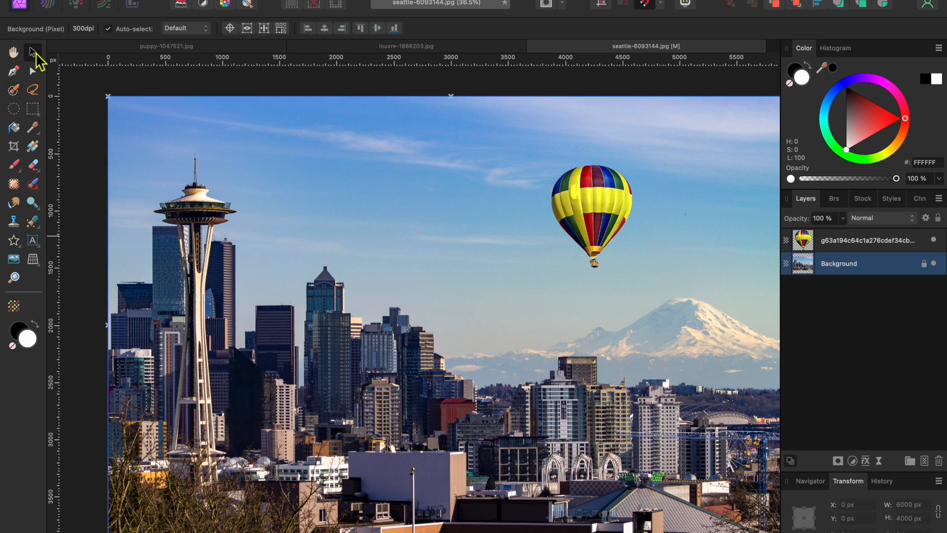
{"action": "key", "text": "super+0"}
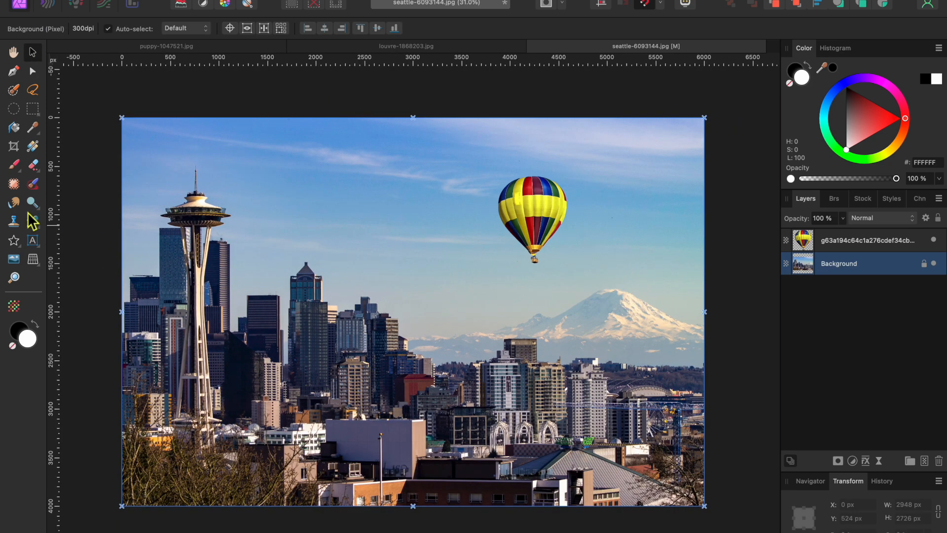
{"action": "left_click", "coordinate": [14, 89]}
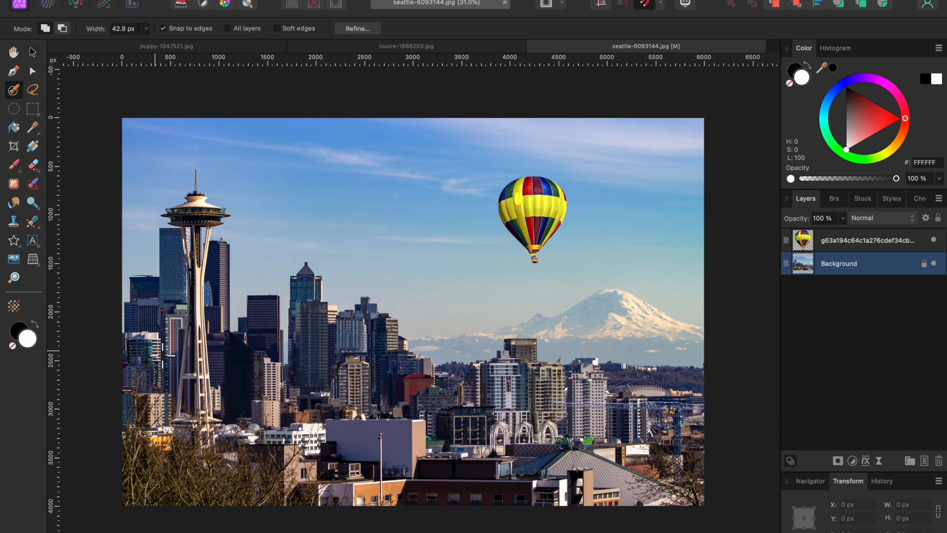
{"action": "key", "text": "bracketright"}
{"action": "key", "text": "bracketright"}
{"action": "key", "text": "bracketright"}
{"action": "mouse_move", "coordinate": [138, 355]}
{"action": "left_mouse_down"}
{"action": "mouse_move", "coordinate": [149, 310]}
{"action": "mouse_move", "coordinate": [183, 289]}
{"action": "mouse_move", "coordinate": [182, 305]}
{"action": "mouse_move", "coordinate": [216, 309]}
{"action": "mouse_move", "coordinate": [215, 374]}
{"action": "mouse_move", "coordinate": [164, 382]}
{"action": "mouse_move", "coordinate": [220, 382]}
{"action": "mouse_move", "coordinate": [252, 368]}
{"action": "mouse_move", "coordinate": [305, 406]}
{"action": "mouse_move", "coordinate": [315, 327]}
{"action": "mouse_move", "coordinate": [341, 353]}
{"action": "mouse_move", "coordinate": [368, 342]}
{"action": "mouse_move", "coordinate": [394, 377]}
{"action": "mouse_move", "coordinate": [392, 339]}
{"action": "mouse_move", "coordinate": [380, 406]}
{"action": "mouse_move", "coordinate": [418, 383]}
{"action": "mouse_move", "coordinate": [232, 441]}
{"action": "mouse_move", "coordinate": [143, 428]}
{"action": "mouse_move", "coordinate": [114, 436]}
{"action": "mouse_move", "coordinate": [183, 290]}
{"action": "left_mouse_up"}
Step: Touch up the selection around the Space Needle's observation deck with a 47.2 px brush
{"action": "scroll", "coordinate": [183, 290], "scroll_direction": "up", "scroll_amount": 5}
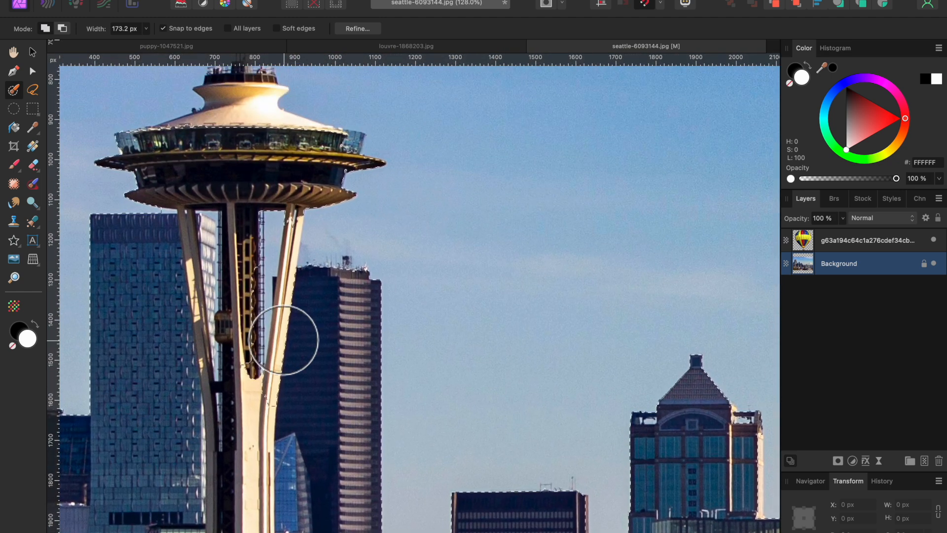
{"action": "key", "text": "bracketleft"}
{"action": "key", "text": "bracketleft"}
{"action": "key", "text": "bracketleft"}
{"action": "key", "text": "bracketleft"}
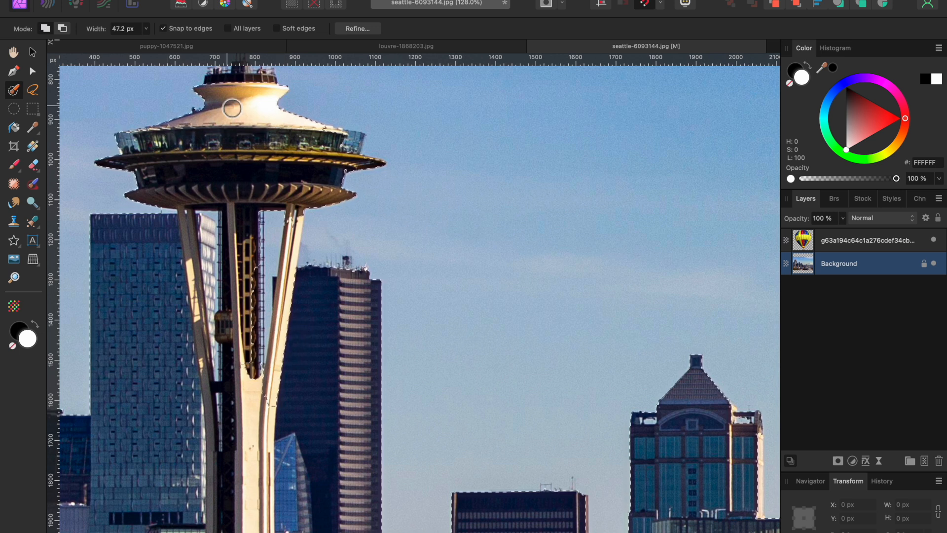
{"action": "left_click_drag", "start_coordinate": [320, 143], "coordinate": [347, 146]}
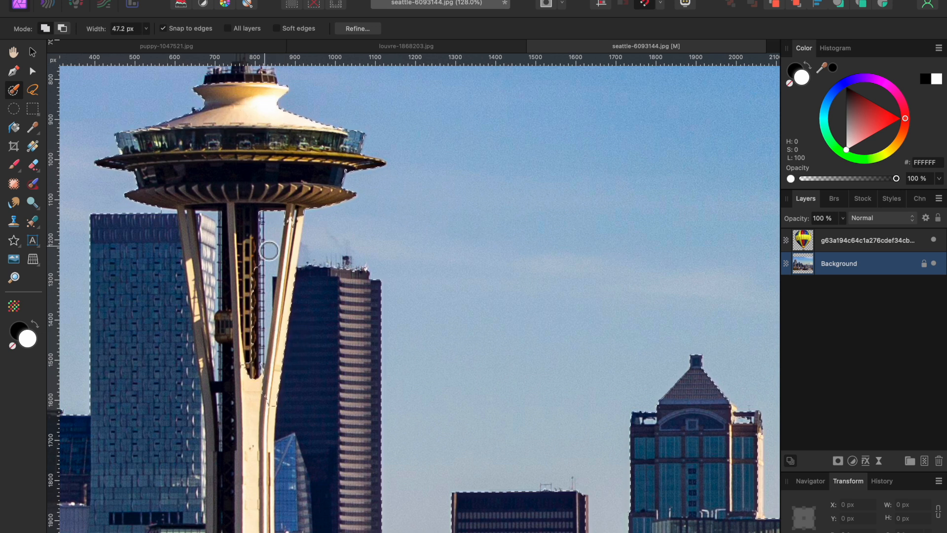
Step: Touch up the selection between the Space Needle's legs and around its spire with a 15.1 px brush
{"action": "key", "text": "bracketleft"}
{"action": "key", "text": "bracketleft"}
{"action": "key", "text": "bracketleft"}
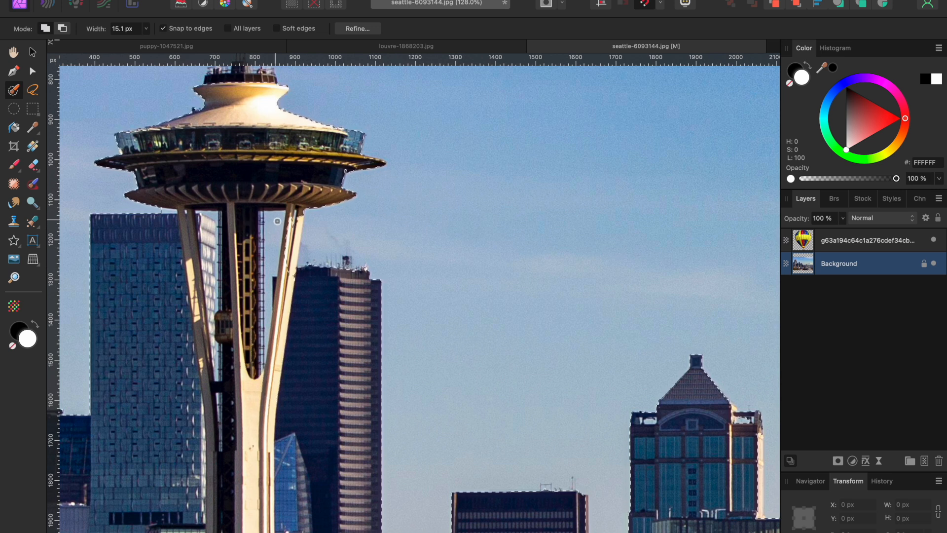
{"action": "left_click_drag", "start_coordinate": [267, 267], "coordinate": [268, 328]}
{"action": "scroll", "coordinate": [264, 345], "scroll_direction": "up", "scroll_amount": 10}
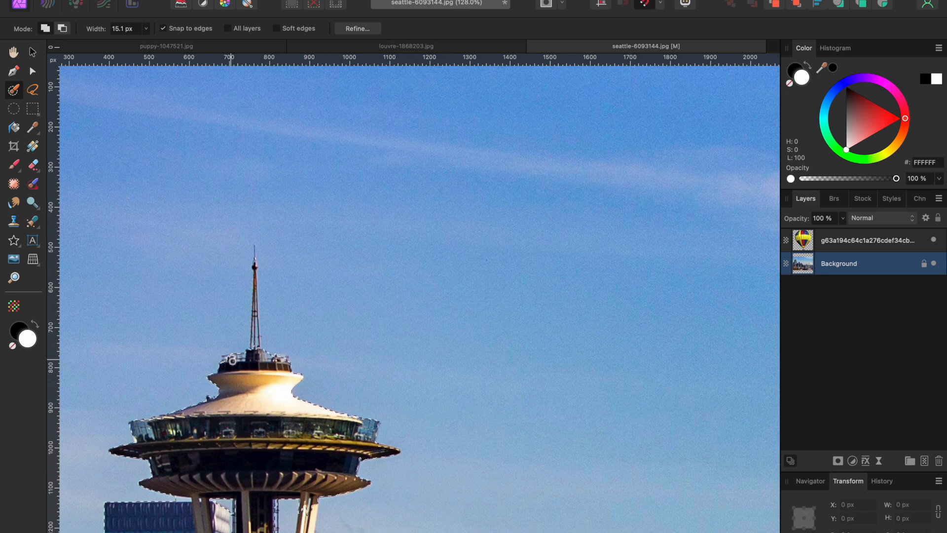
{"action": "scroll", "coordinate": [257, 308], "scroll_direction": "down", "scroll_amount": 6}
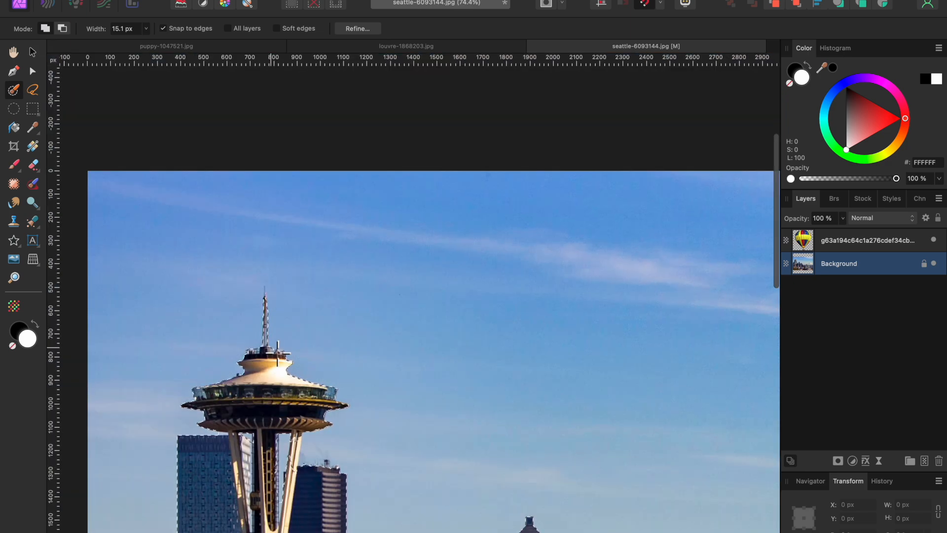
{"action": "scroll", "coordinate": [321, 401], "scroll_direction": "down", "scroll_amount": 3}
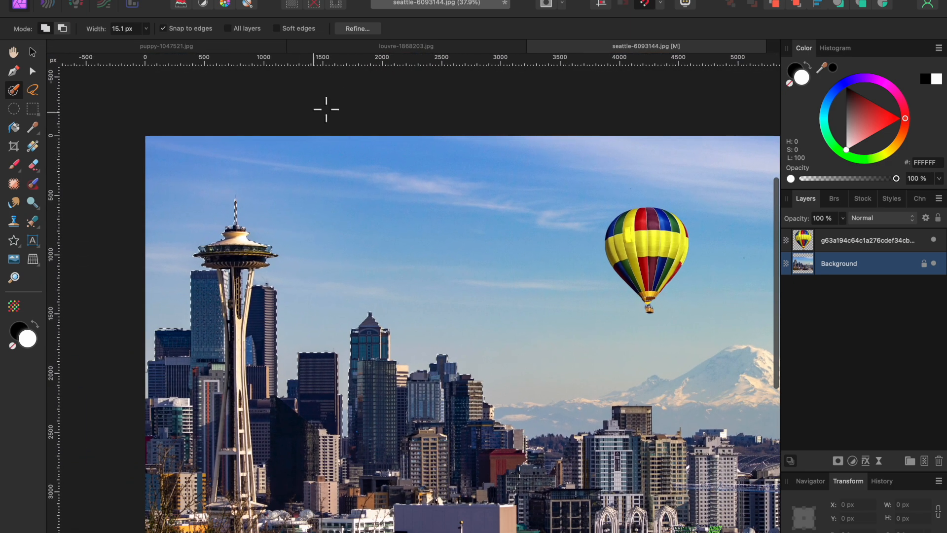
Step: Refine the skyline selection with its output set to New layer, and make the Background layer visible again
{"action": "left_click", "coordinate": [357, 29]}
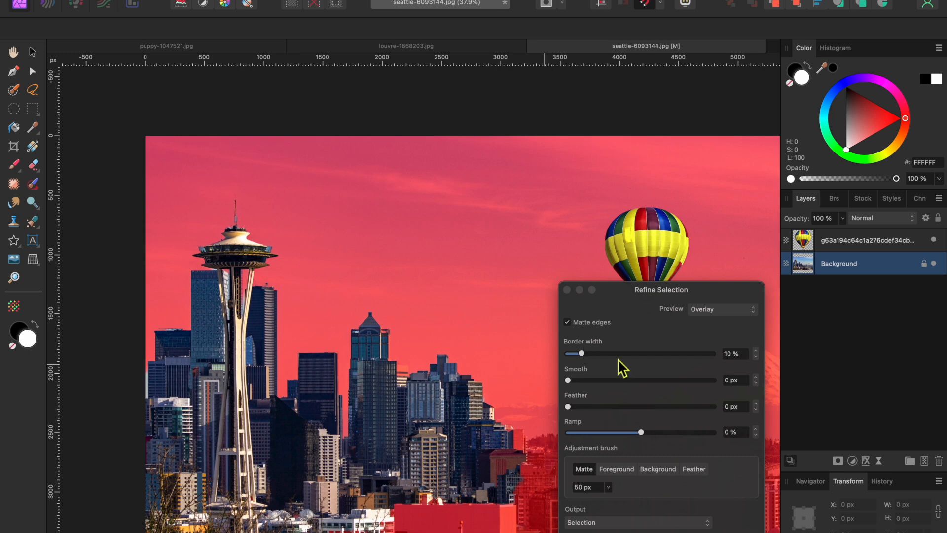
{"action": "left_click", "coordinate": [641, 522]}
{"action": "left_click", "coordinate": [591, 532]}
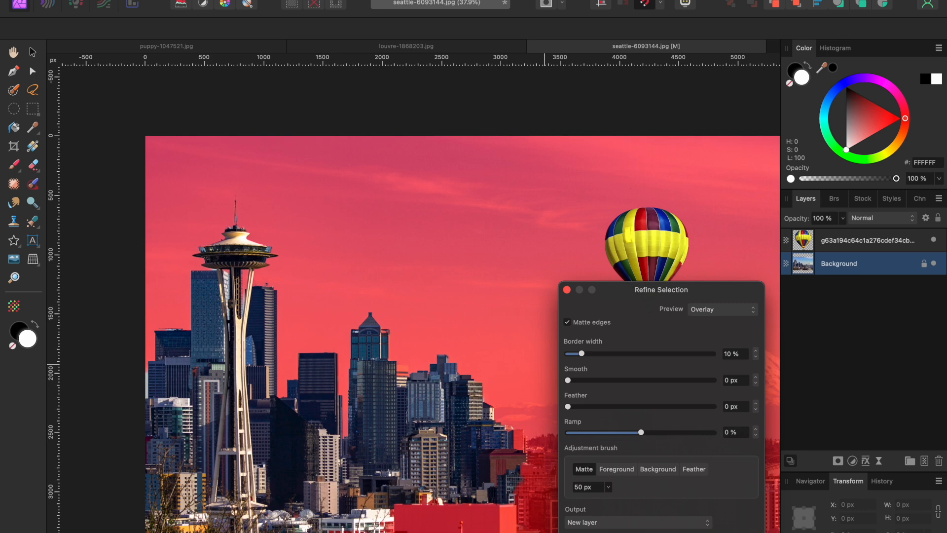
{"action": "left_click", "coordinate": [738, 528]}
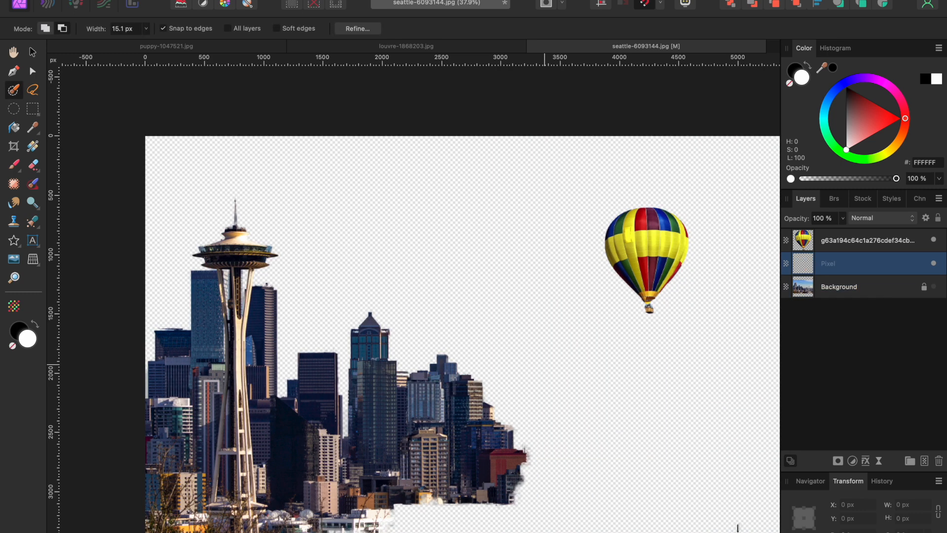
{"action": "left_click", "coordinate": [934, 287]}
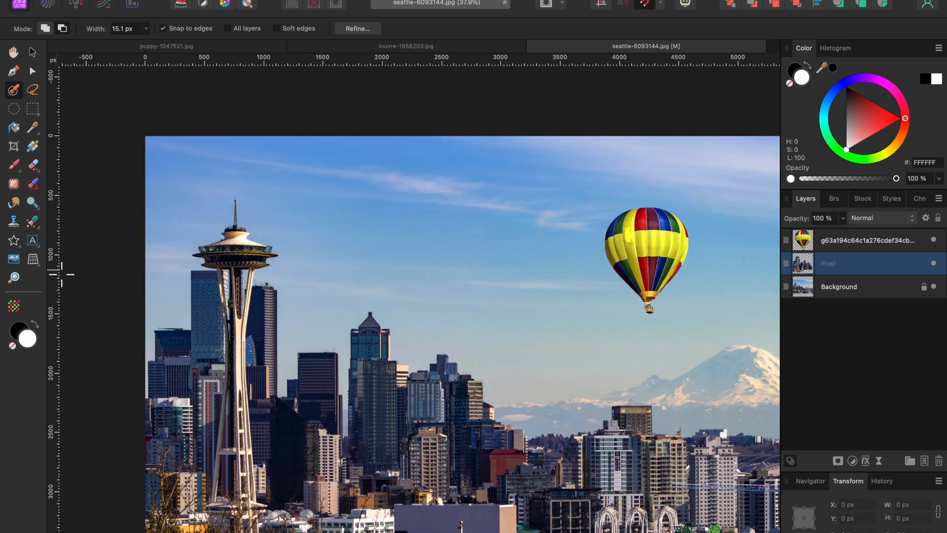
Step: Add the white Impact art text "SEATTLE" across the sky and enlarge it to about 402.5 pt
{"action": "left_click", "coordinate": [33, 241]}
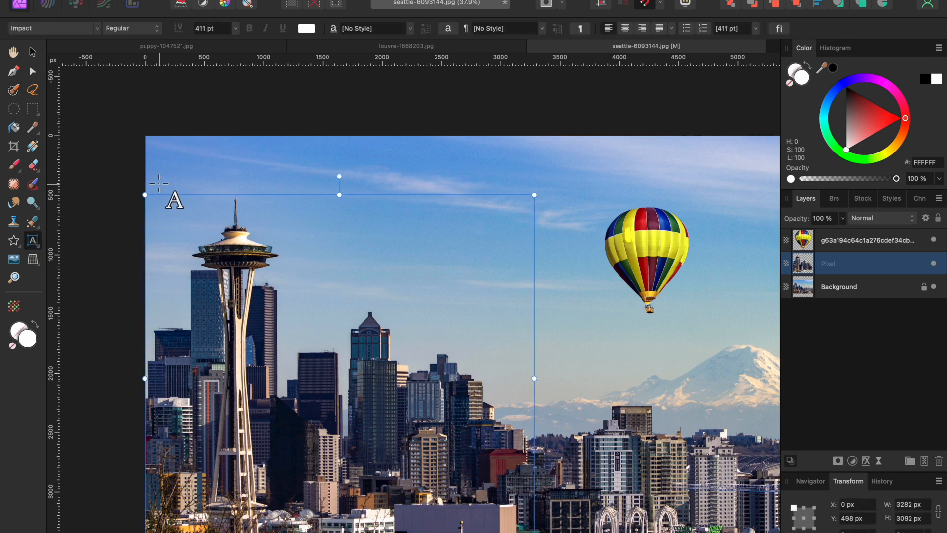
{"action": "left_click_drag", "start_coordinate": [157, 180], "coordinate": [190, 340]}
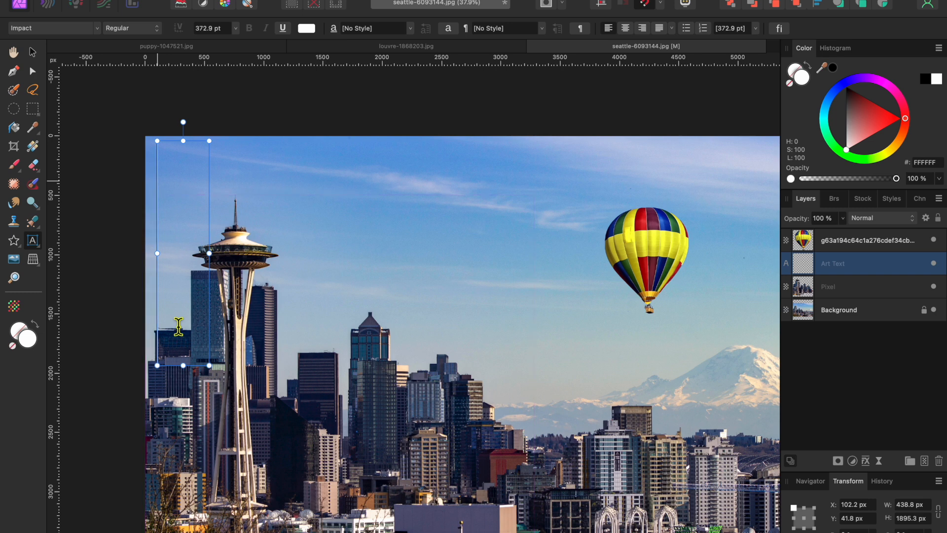
{"action": "type", "text": "SEATTLE"}
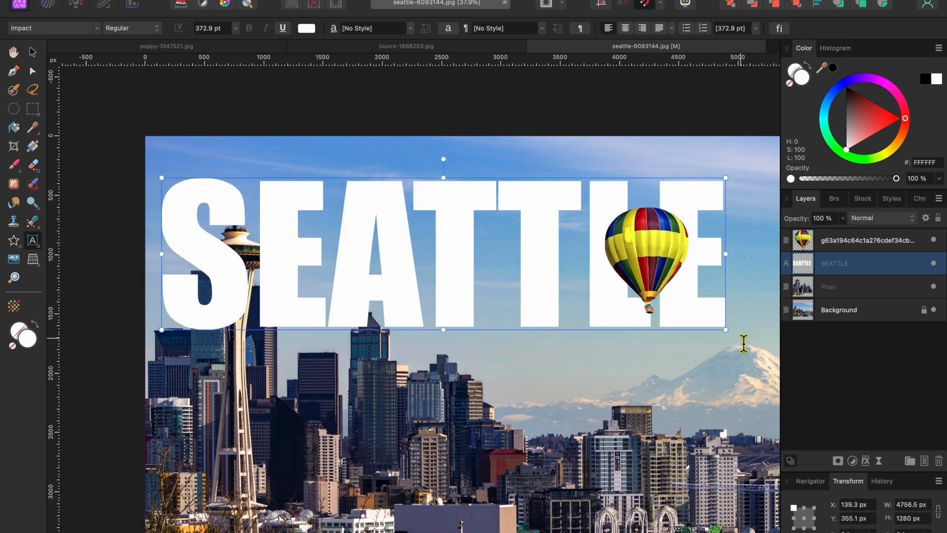
{"action": "left_click_drag", "start_coordinate": [726, 330], "coordinate": [765, 349]}
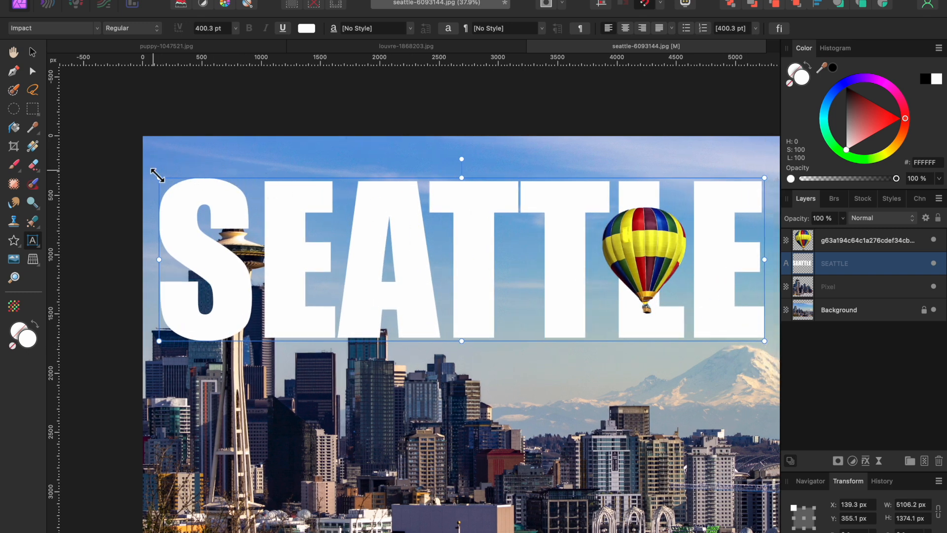
{"action": "left_click_drag", "start_coordinate": [159, 178], "coordinate": [156, 177]}
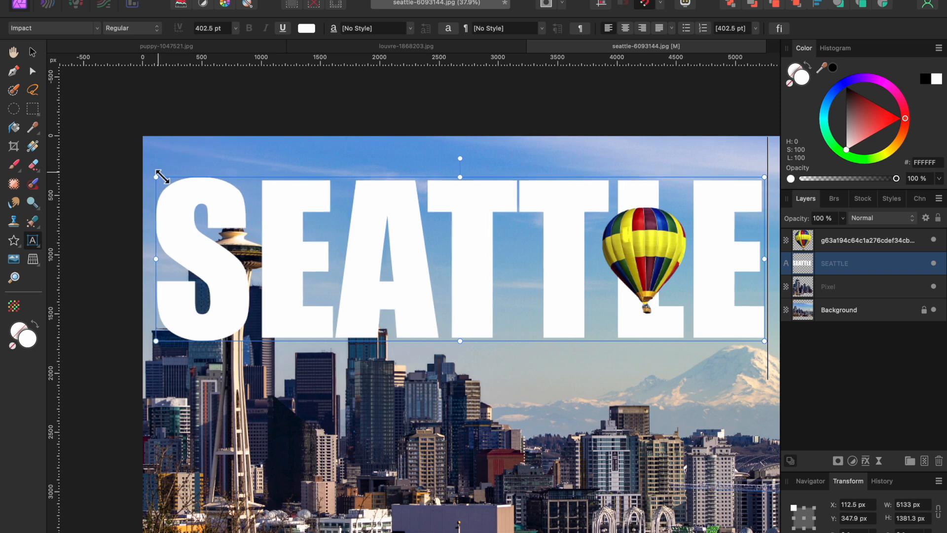
Step: Place the SEATTLE text layer beneath the skyline cutout layer and shift the text slightly upward
{"action": "left_click_drag", "start_coordinate": [862, 270], "coordinate": [858, 301]}
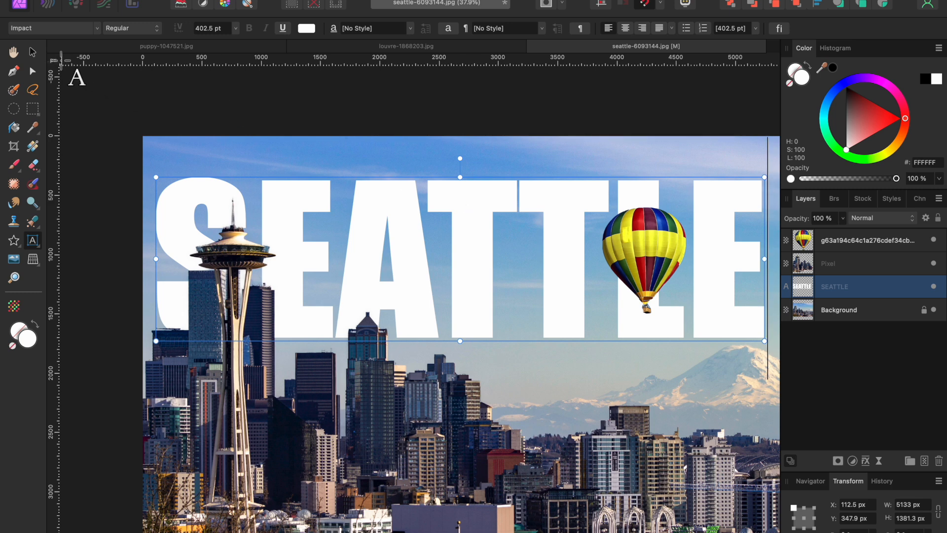
{"action": "left_click", "coordinate": [32, 52]}
{"action": "left_click_drag", "start_coordinate": [468, 229], "coordinate": [467, 218]}
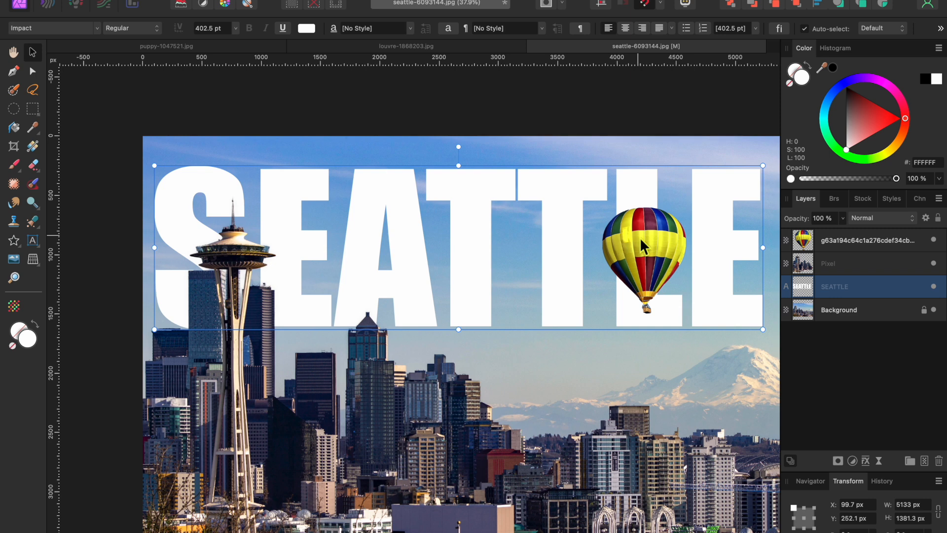
Step: Move the balloon over the two Ts of SEATTLE and enlarge it to about 1004 × 1276 px
{"action": "left_click", "coordinate": [855, 245]}
{"action": "left_click_drag", "start_coordinate": [646, 264], "coordinate": [519, 245]}
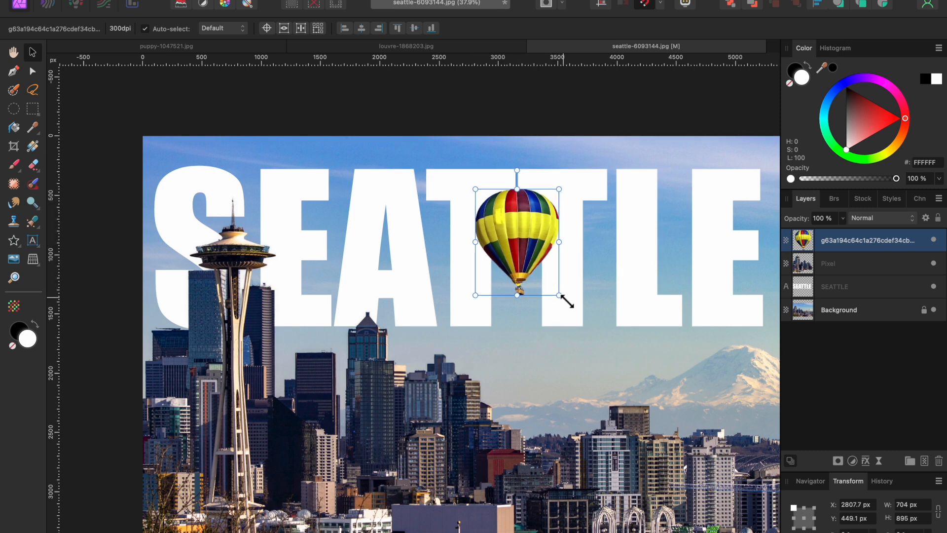
{"action": "left_click_drag", "start_coordinate": [565, 298], "coordinate": [579, 318]}
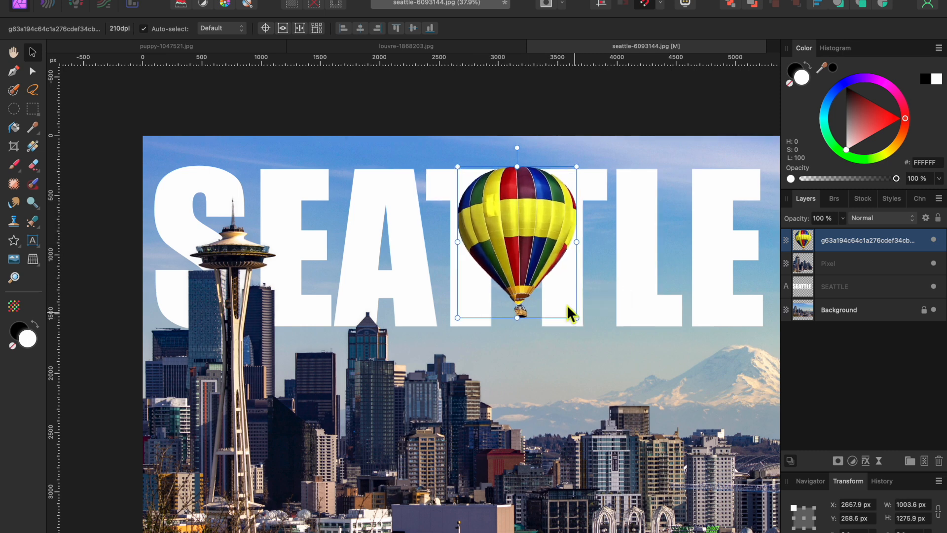
{"action": "left_click_drag", "start_coordinate": [530, 236], "coordinate": [525, 260]}
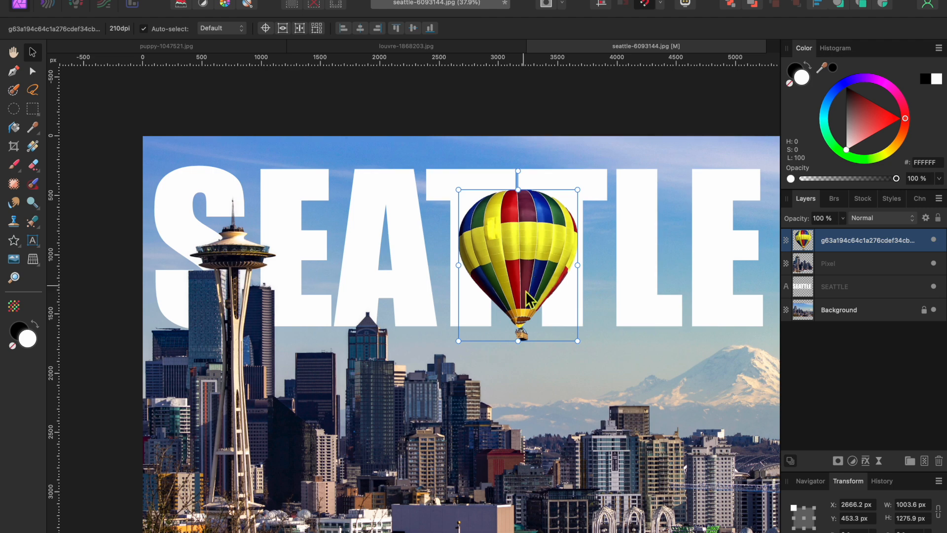
Step: Enlarge the SEATTLE text proportionally to about 452 pt so it spans nearly the full width of the sky
{"action": "left_click", "coordinate": [634, 111]}
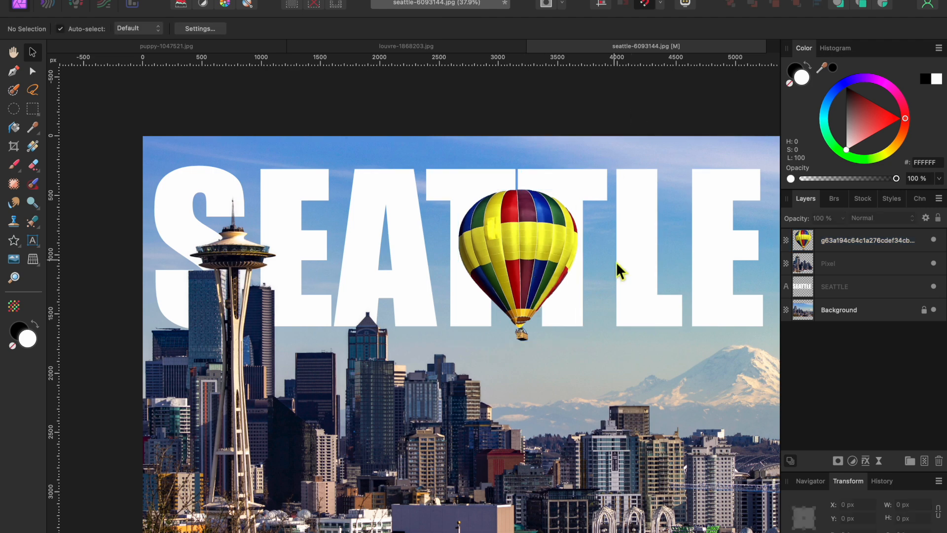
{"action": "scroll", "coordinate": [616, 261], "scroll_direction": "down", "scroll_amount": 2}
{"action": "scroll", "coordinate": [617, 261], "scroll_direction": "right", "scroll_amount": 3}
{"action": "scroll", "coordinate": [616, 261], "scroll_direction": "left", "scroll_amount": 2}
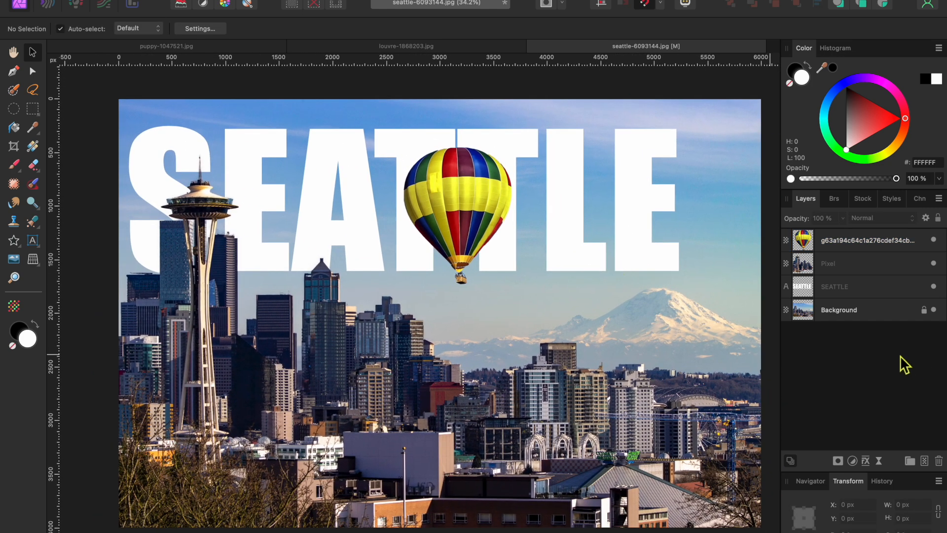
{"action": "left_click", "coordinate": [661, 232]}
{"action": "left_click_drag", "start_coordinate": [681, 276], "coordinate": [747, 292]}
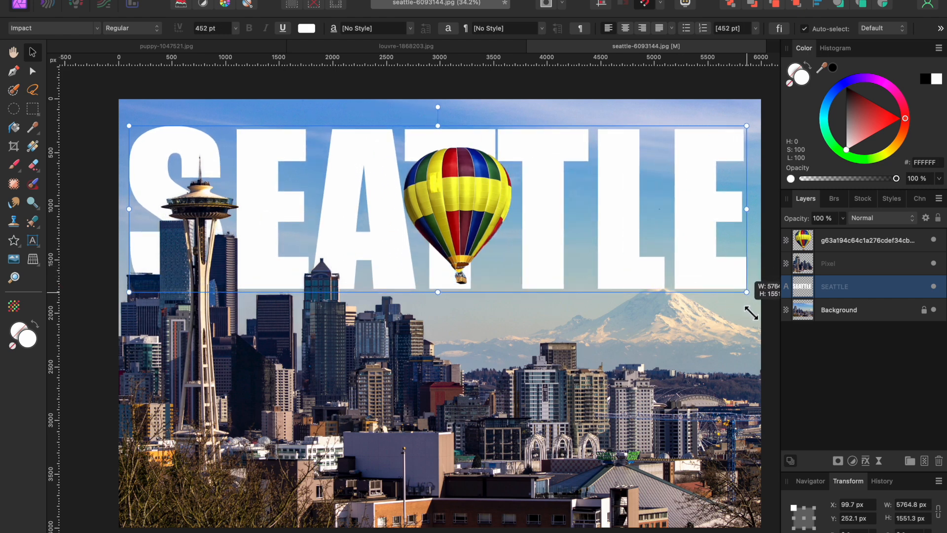
Step: Move the balloon slightly down and to the right so it is centred over the gap between the two Ts
{"action": "left_click", "coordinate": [498, 228]}
{"action": "left_click_drag", "start_coordinate": [485, 213], "coordinate": [525, 234]}
{"action": "left_click", "coordinate": [588, 86]}
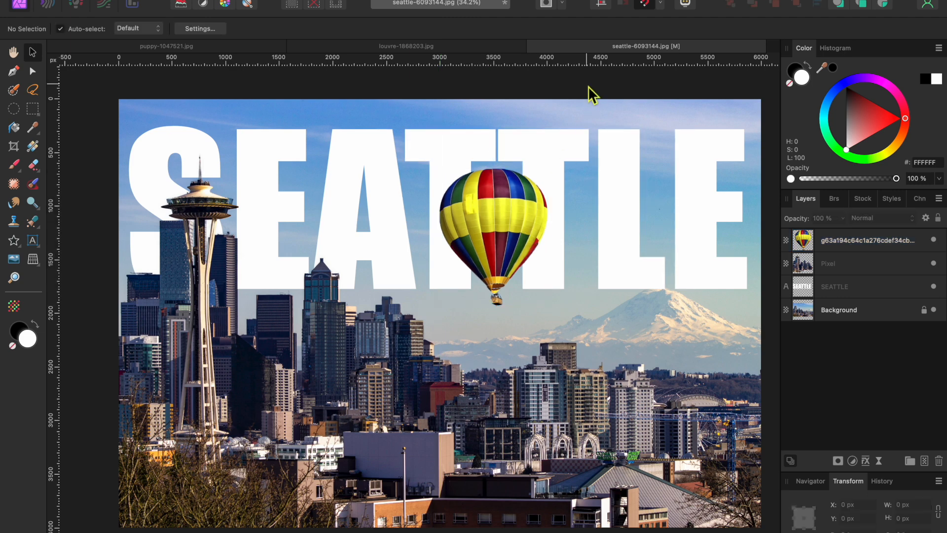
Step: Group the skyline cutout, SEATTLE text and Background layers, and rasterize the group into a single pixel layer
{"action": "left_click", "coordinate": [877, 263]}
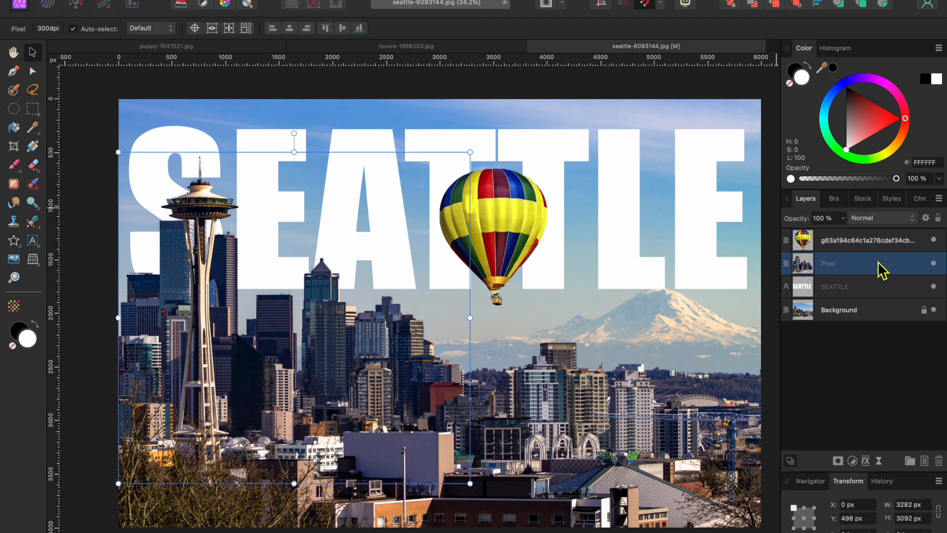
{"action": "left_click", "coordinate": [877, 308], "text": "shift"}
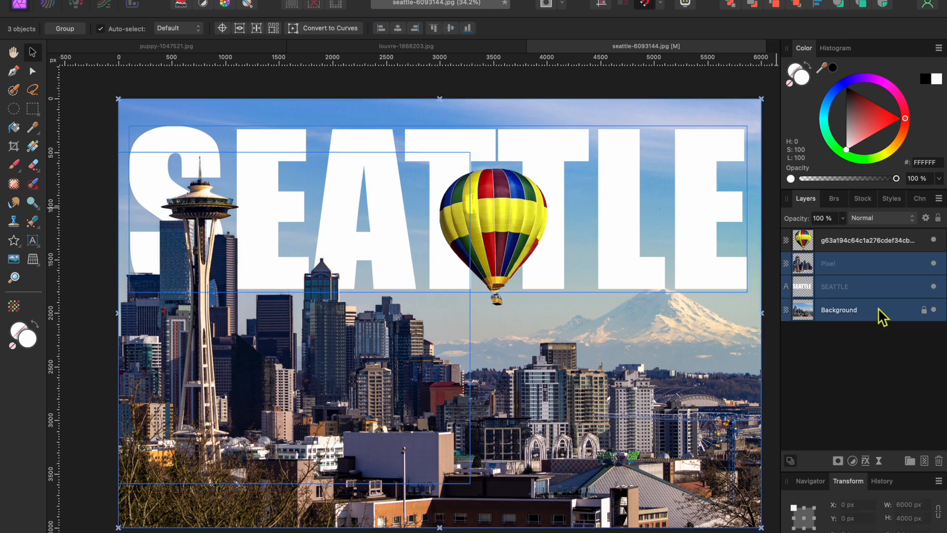
{"action": "right_click", "coordinate": [878, 308]}
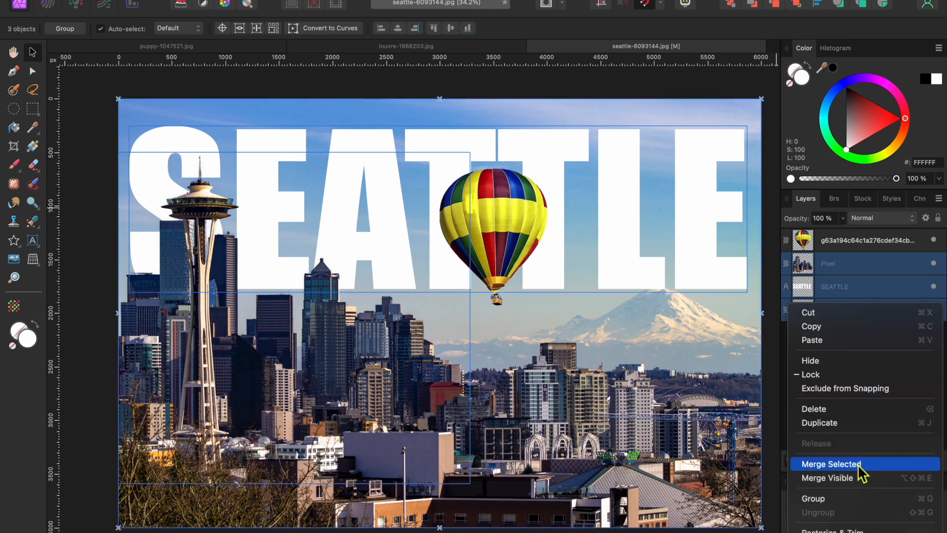
{"action": "left_click", "coordinate": [850, 502]}
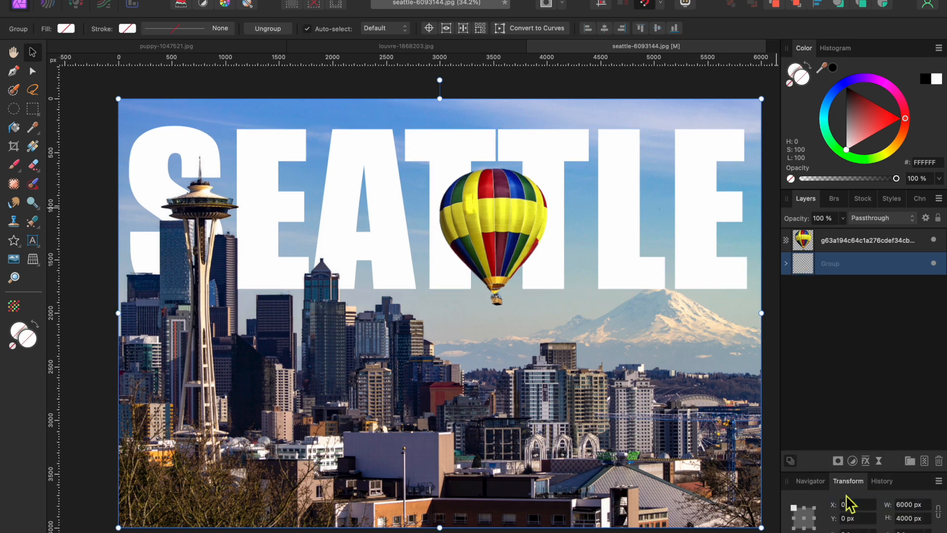
{"action": "right_click", "coordinate": [852, 265]}
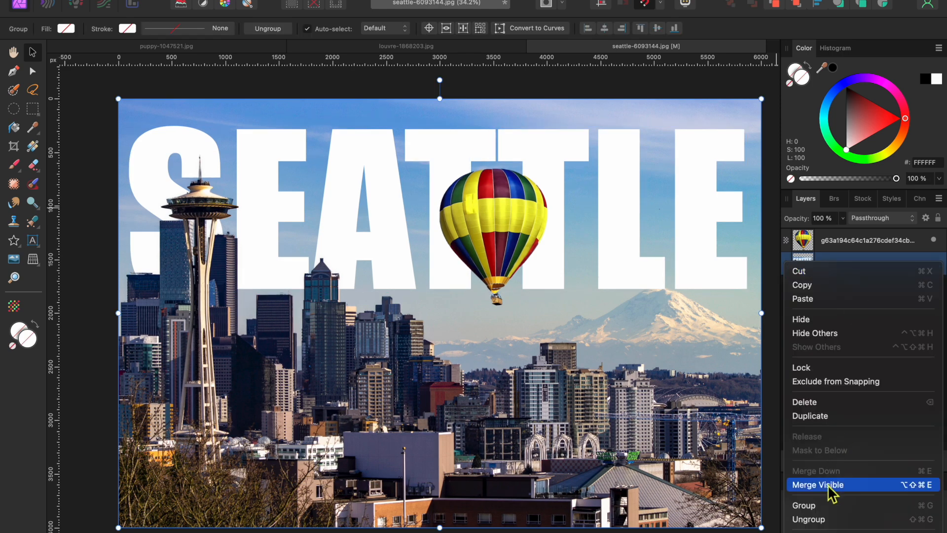
{"action": "left_click", "coordinate": [826, 525]}
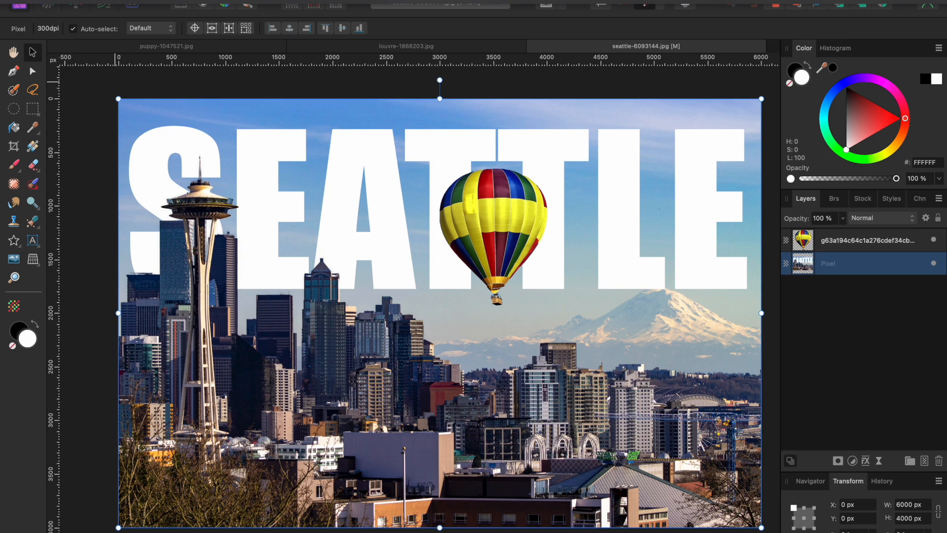
Step: Run the 10-step Sketch Effect macro from the Library on the merged skyline layer, and close the Library
{"action": "left_click", "coordinate": [579, 0]}
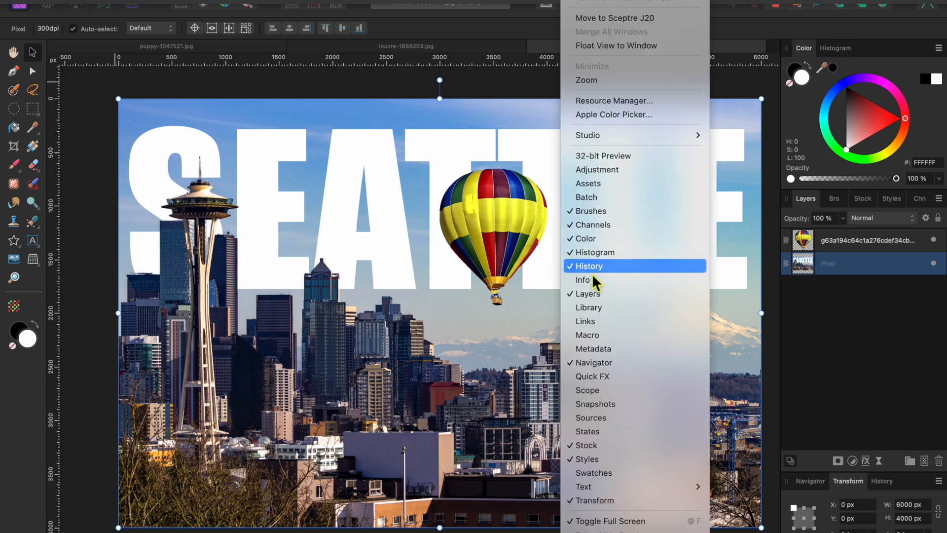
{"action": "left_click", "coordinate": [593, 306]}
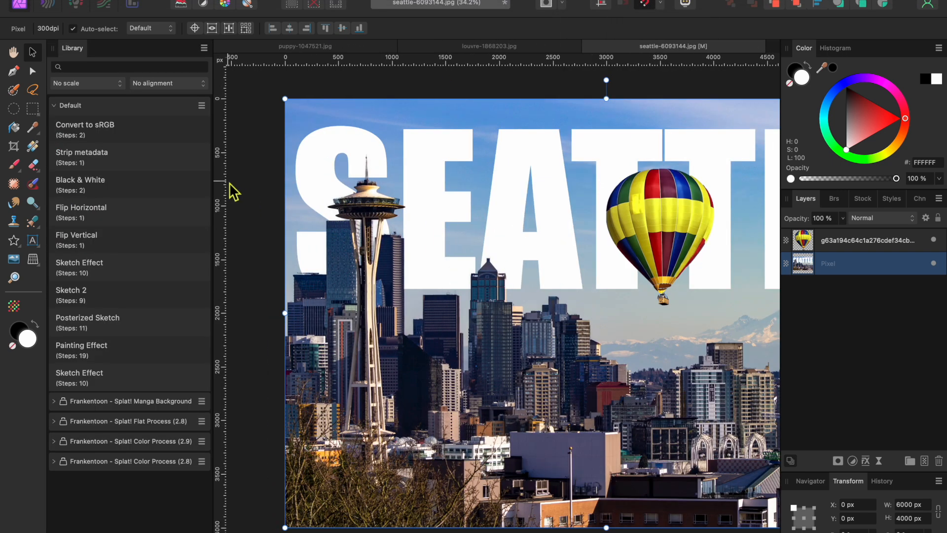
{"action": "left_click", "coordinate": [93, 380]}
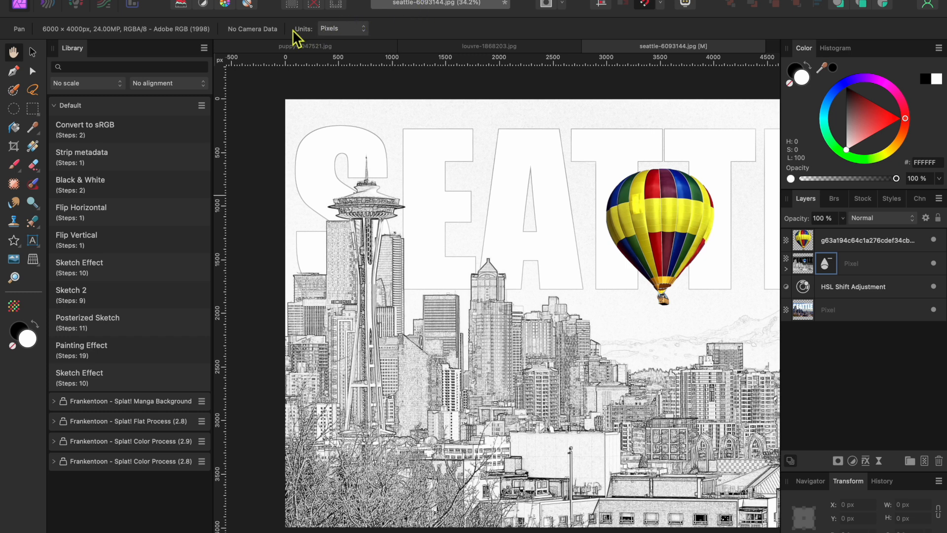
{"action": "left_click", "coordinate": [204, 48]}
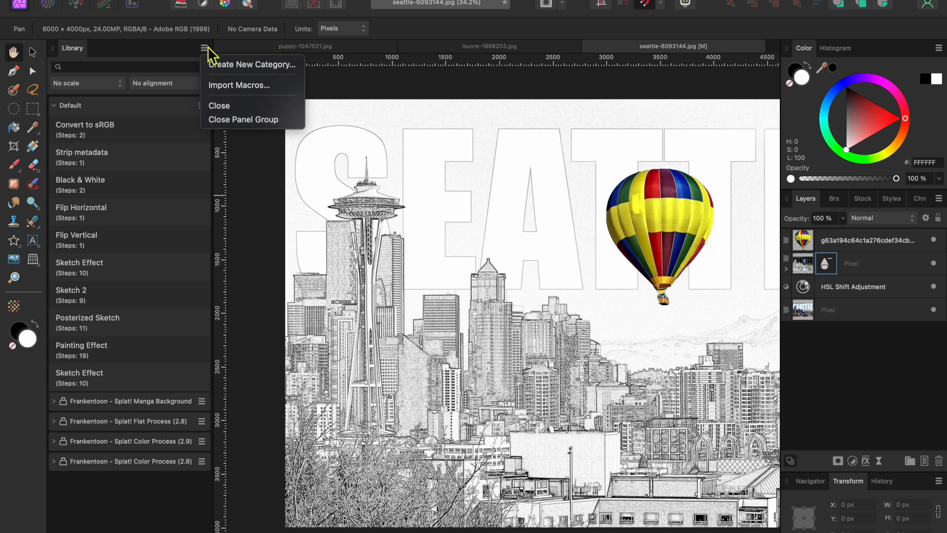
{"action": "left_click", "coordinate": [227, 118]}
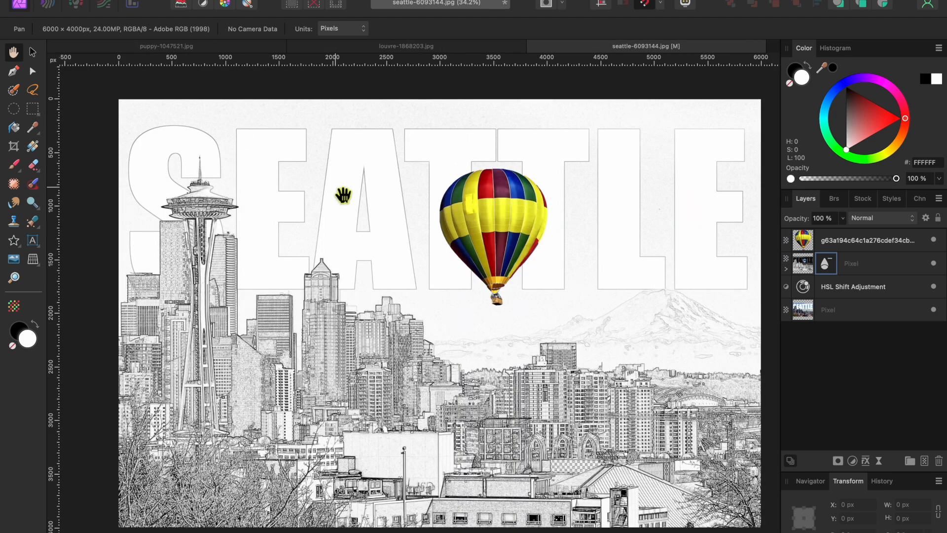
{"action": "scroll", "coordinate": [343, 196], "scroll_direction": "right", "scroll_amount": 2}
{"action": "scroll", "coordinate": [343, 195], "scroll_direction": "left", "scroll_amount": 1}
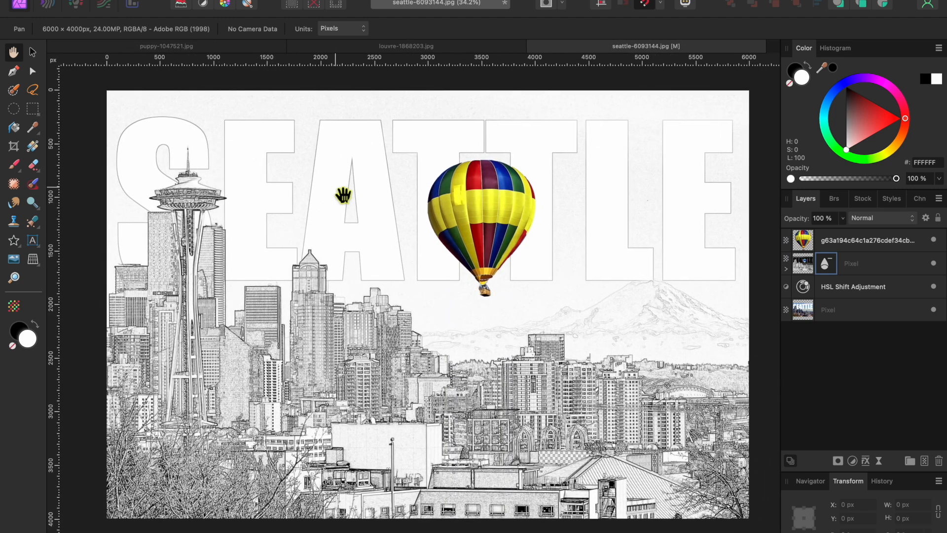
Step: Hide the HSL Shift Adjustment layer and, after trying Subtract, set the balloon layer's blend mode to Linear Light
{"action": "left_click", "coordinate": [864, 252]}
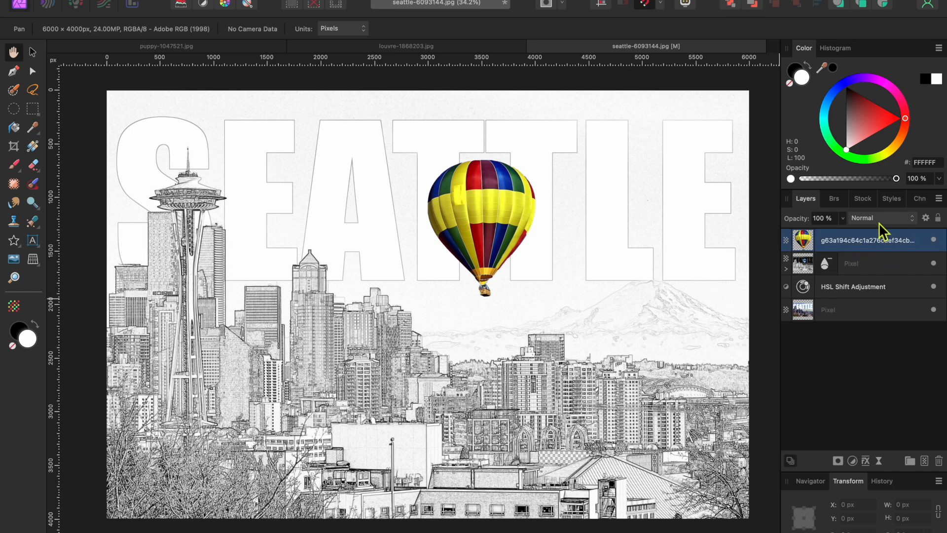
{"action": "left_click", "coordinate": [933, 287]}
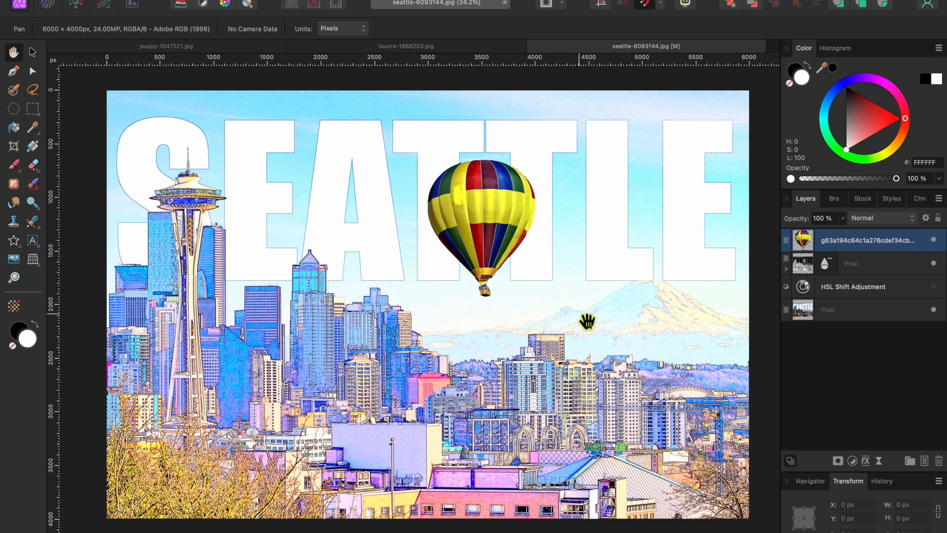
{"action": "left_click", "coordinate": [878, 218]}
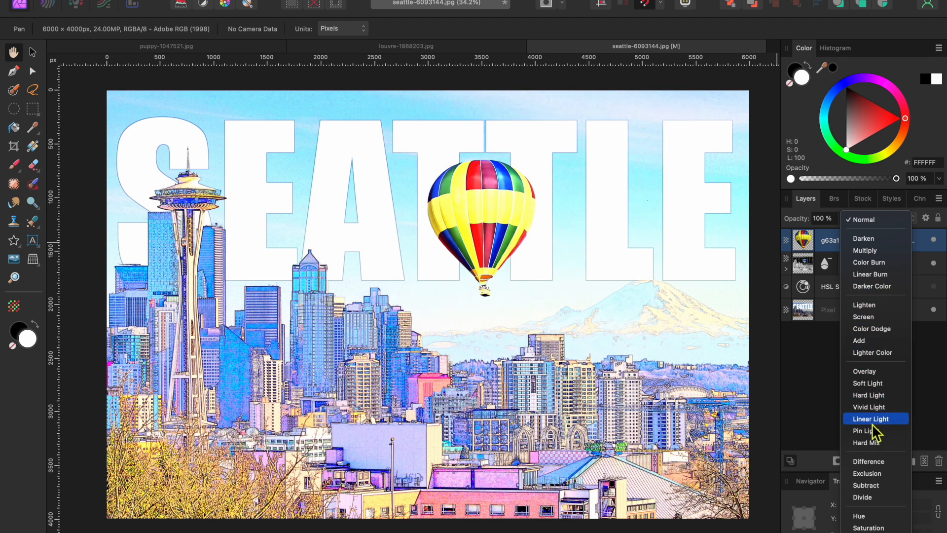
{"action": "left_click", "coordinate": [869, 485]}
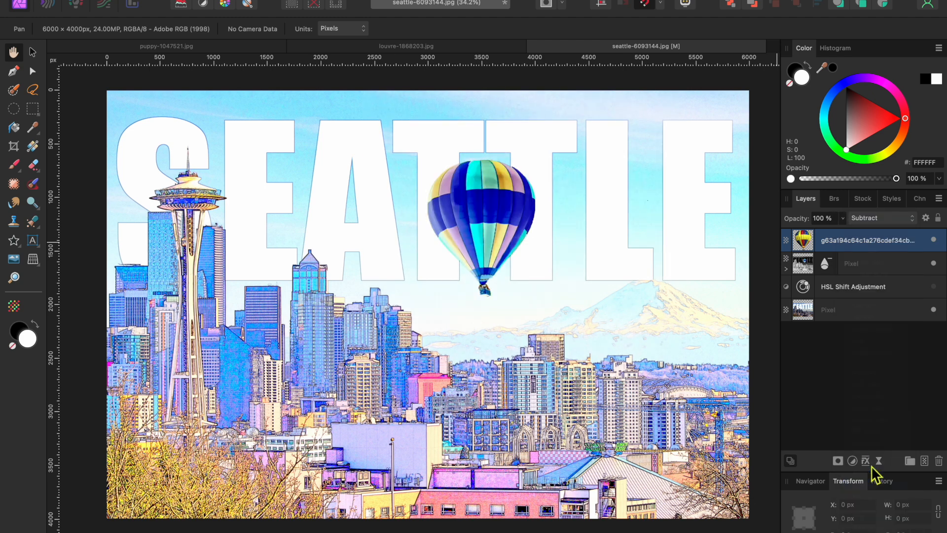
{"action": "left_click", "coordinate": [882, 217]}
{"action": "left_click", "coordinate": [870, 153]}
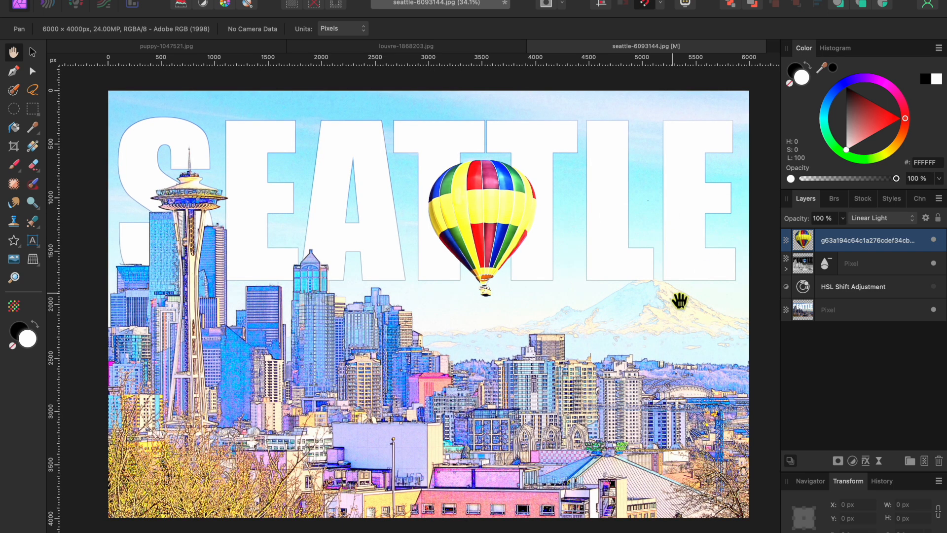
{"action": "scroll", "coordinate": [678, 296], "scroll_direction": "down", "scroll_amount": 1}
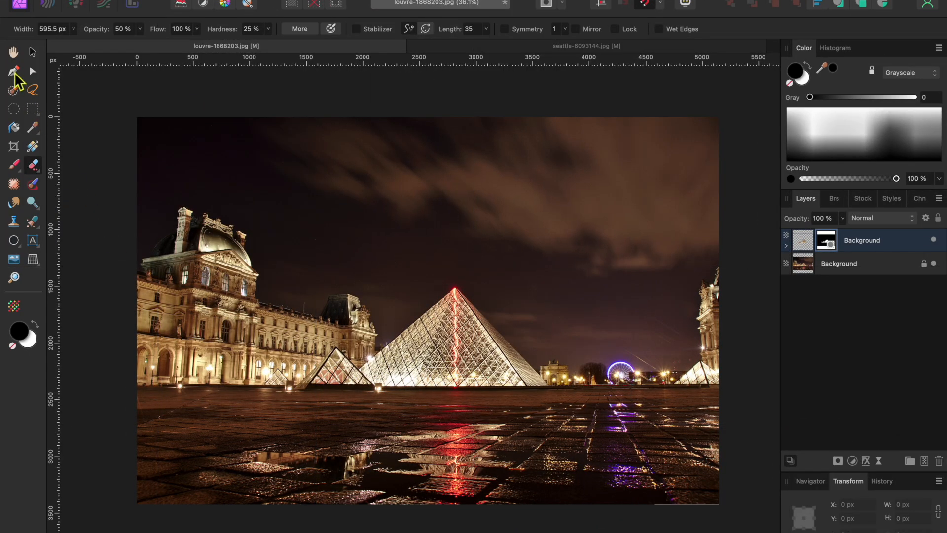
Step: Trace the outline of the small left pyramid in the Louvre photo with the Pen tool
{"action": "left_click", "coordinate": [14, 73]}
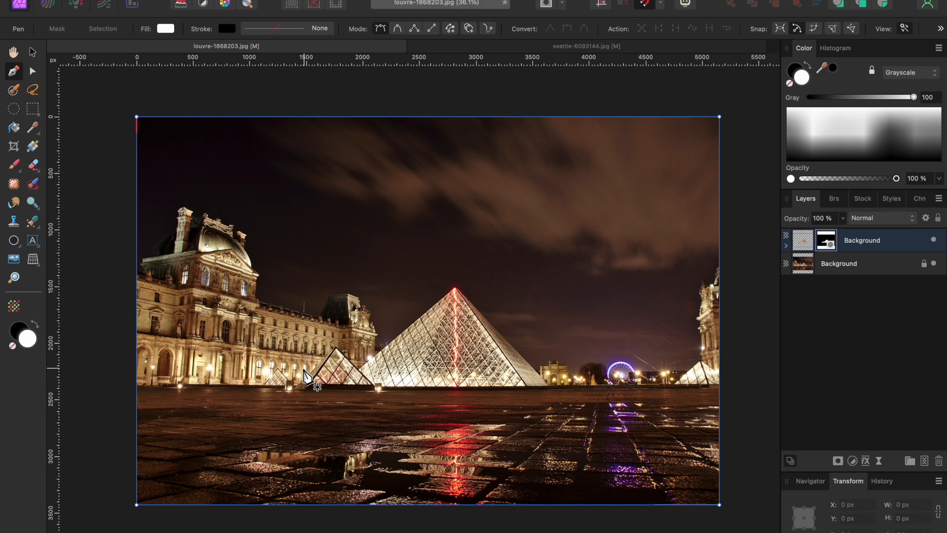
{"action": "scroll", "coordinate": [295, 407], "scroll_direction": "up", "scroll_amount": 5}
{"action": "left_click", "coordinate": [150, 326]}
{"action": "left_click", "coordinate": [230, 246]}
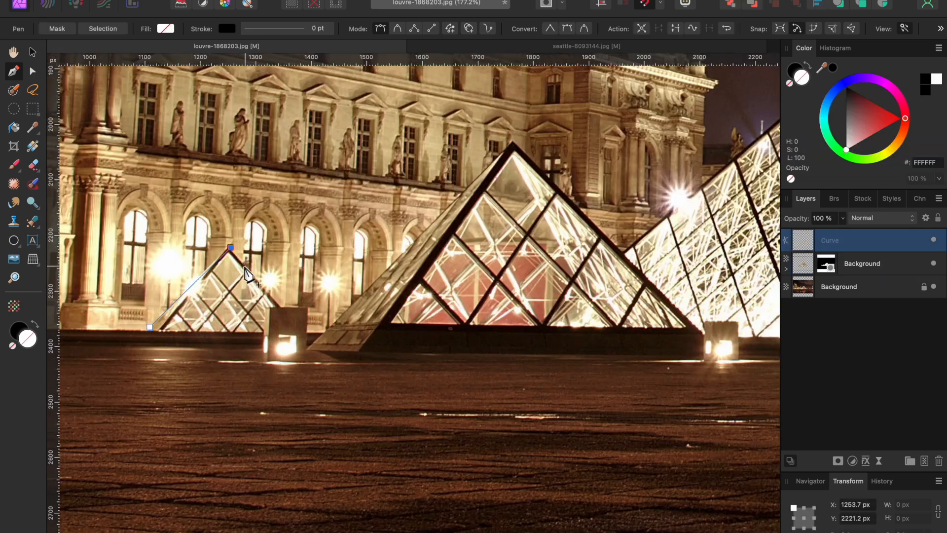
{"action": "left_click", "coordinate": [150, 328]}
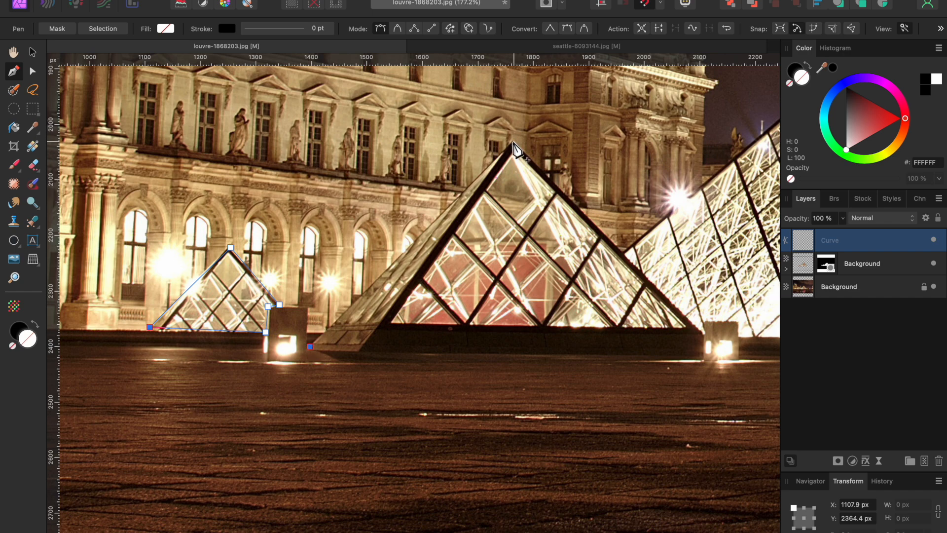
Step: Trace the path around the large and middle pyramids, following their bases and skirting the lamp box between them
{"action": "scroll", "coordinate": [512, 146], "scroll_direction": "right", "scroll_amount": 15}
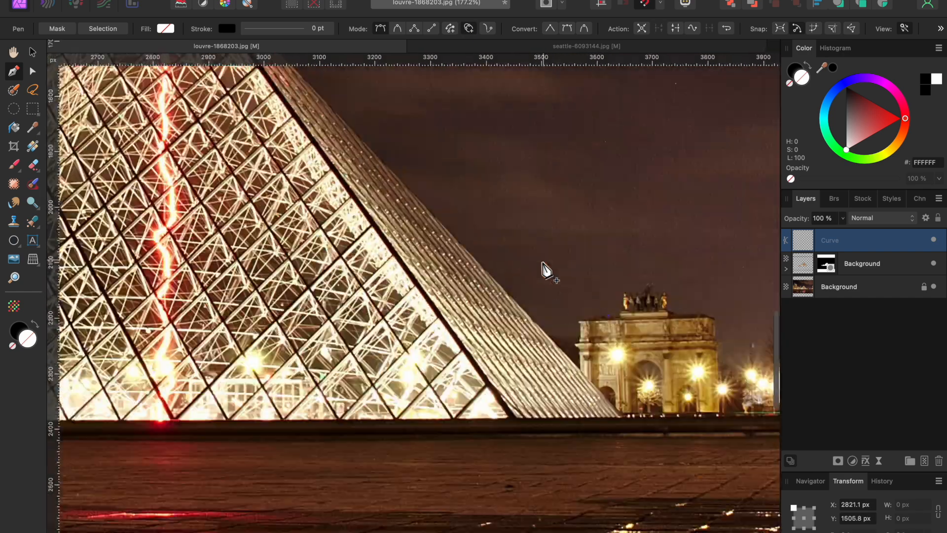
{"action": "left_click", "coordinate": [620, 416]}
{"action": "left_click", "coordinate": [514, 420]}
{"action": "scroll", "coordinate": [514, 419], "scroll_direction": "left", "scroll_amount": 13}
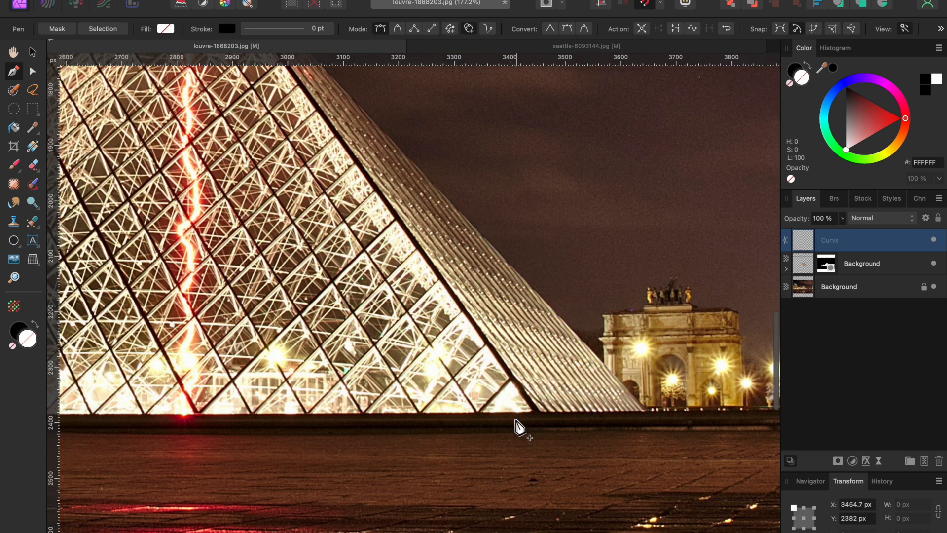
{"action": "left_click", "coordinate": [438, 384]}
{"action": "left_click", "coordinate": [436, 370]}
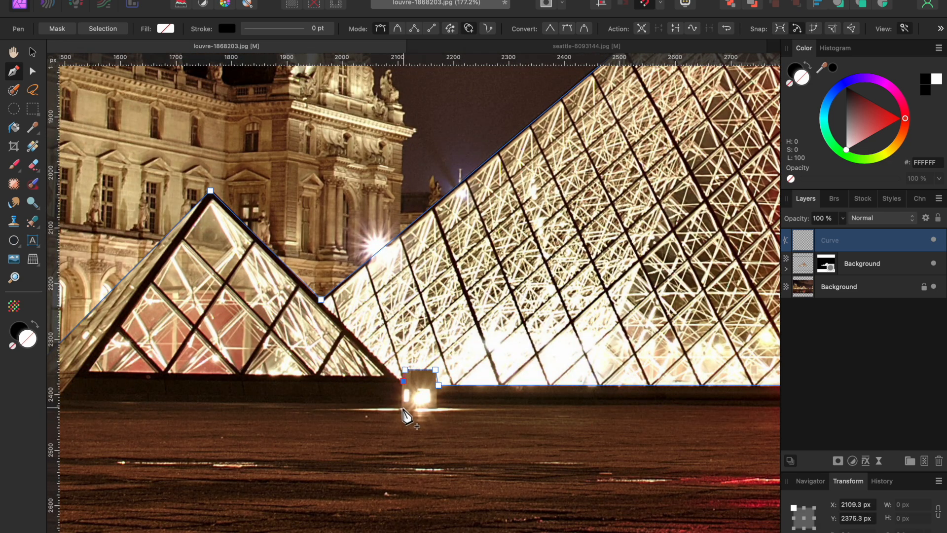
{"action": "left_click", "coordinate": [403, 409]}
{"action": "scroll", "coordinate": [410, 413], "scroll_direction": "left", "scroll_amount": 12}
{"action": "left_click", "coordinate": [406, 411]}
{"action": "left_click", "coordinate": [358, 399]}
{"action": "scroll", "coordinate": [91, 200], "scroll_direction": "down", "scroll_amount": 3}
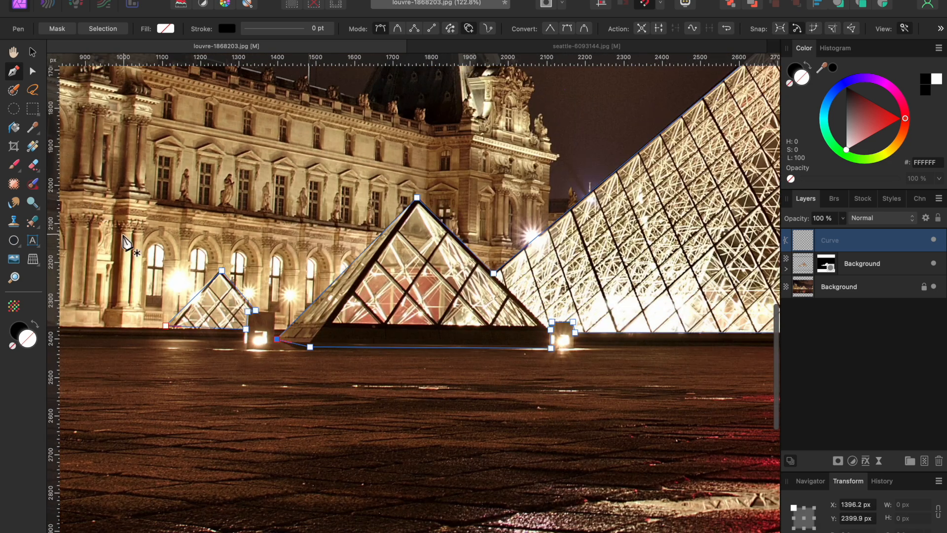
Step: Refine the path with the Node tool by adjusting points on the pyramid edges and raising the middle pyramid's base point
{"action": "key", "text": "a"}
{"action": "scroll", "coordinate": [174, 332], "scroll_direction": "up", "scroll_amount": 5}
{"action": "left_click_drag", "start_coordinate": [327, 137], "coordinate": [323, 131]}
{"action": "scroll", "coordinate": [440, 264], "scroll_direction": "right", "scroll_amount": 5}
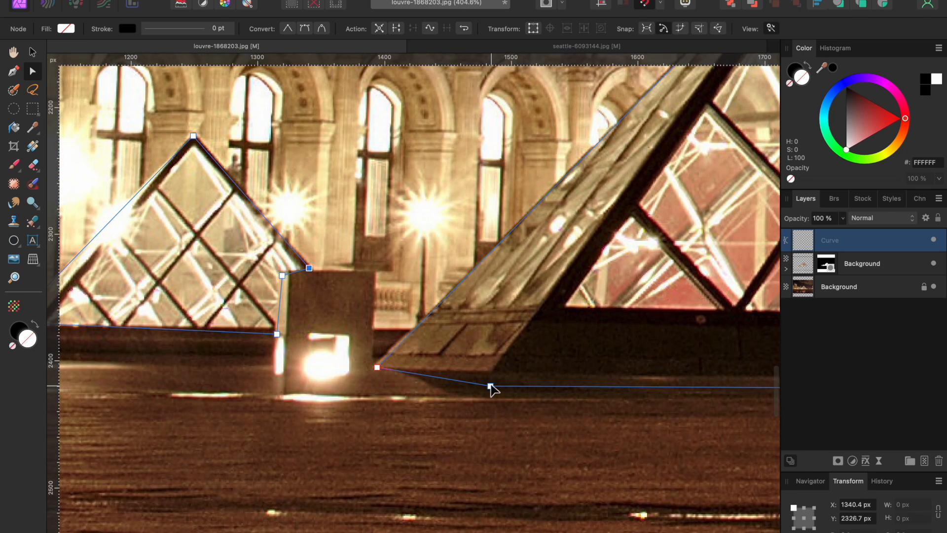
{"action": "left_click_drag", "start_coordinate": [491, 385], "coordinate": [491, 375]}
{"action": "scroll", "coordinate": [491, 375], "scroll_direction": "right", "scroll_amount": 10}
{"action": "scroll", "coordinate": [490, 375], "scroll_direction": "down", "scroll_amount": 3}
{"action": "scroll", "coordinate": [491, 375], "scroll_direction": "up", "scroll_amount": 2}
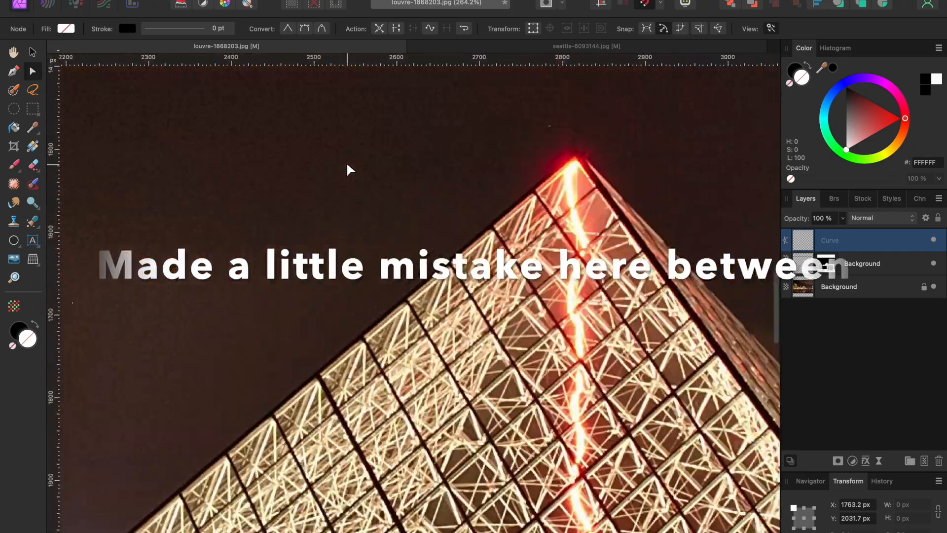
{"action": "scroll", "coordinate": [347, 164], "scroll_direction": "right", "scroll_amount": 8}
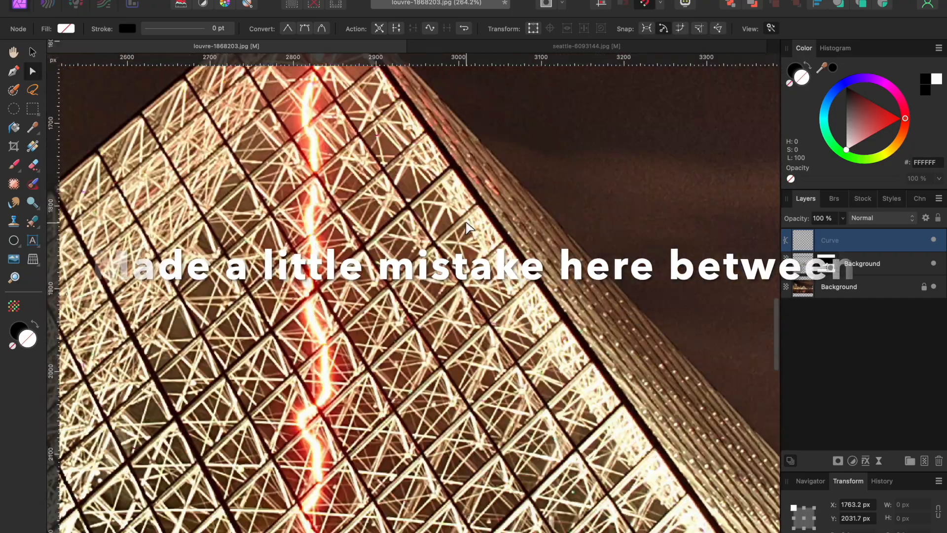
{"action": "scroll", "coordinate": [347, 165], "scroll_direction": "down", "scroll_amount": 9}
{"action": "scroll", "coordinate": [467, 223], "scroll_direction": "down", "scroll_amount": 10}
Step: Convert the pyramid path into a selection
{"action": "key", "text": "p"}
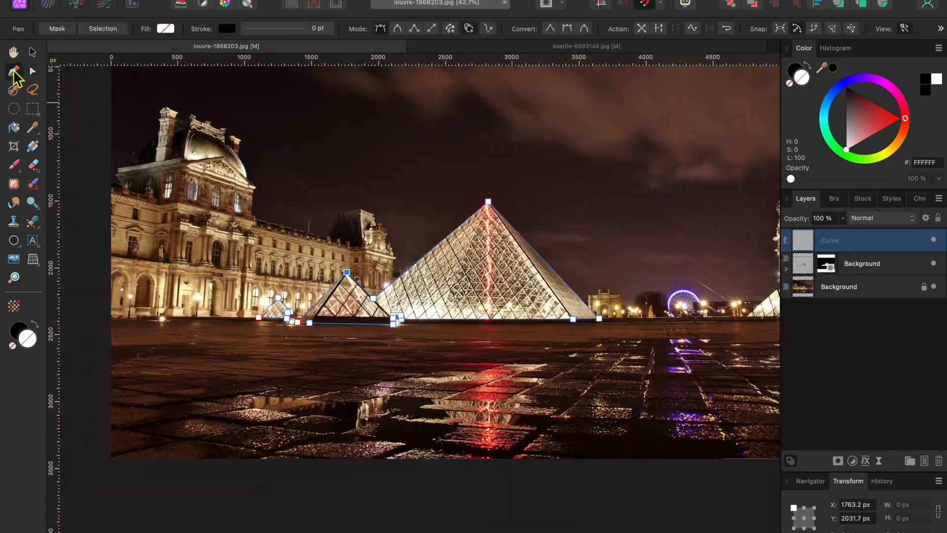
{"action": "left_click", "coordinate": [111, 29]}
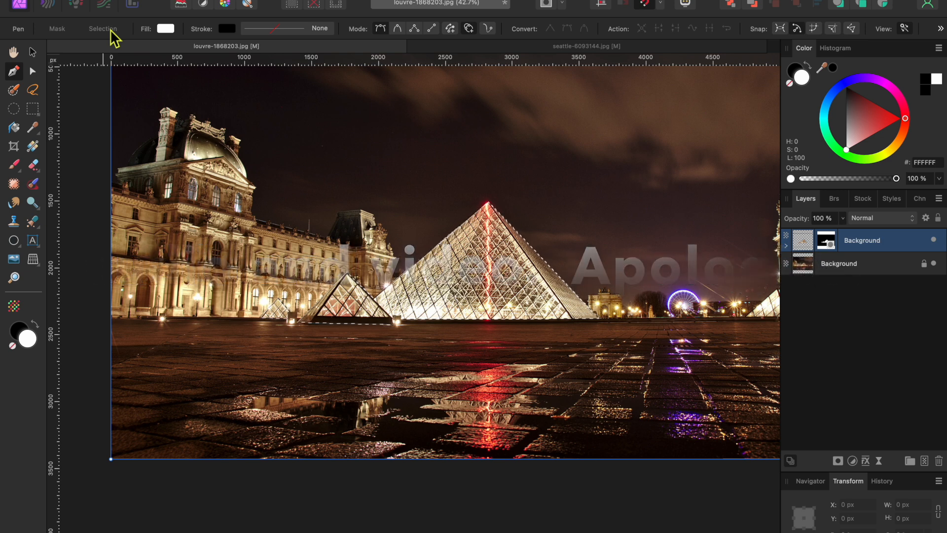
{"action": "scroll", "coordinate": [487, 377], "scroll_direction": "down", "scroll_amount": 2}
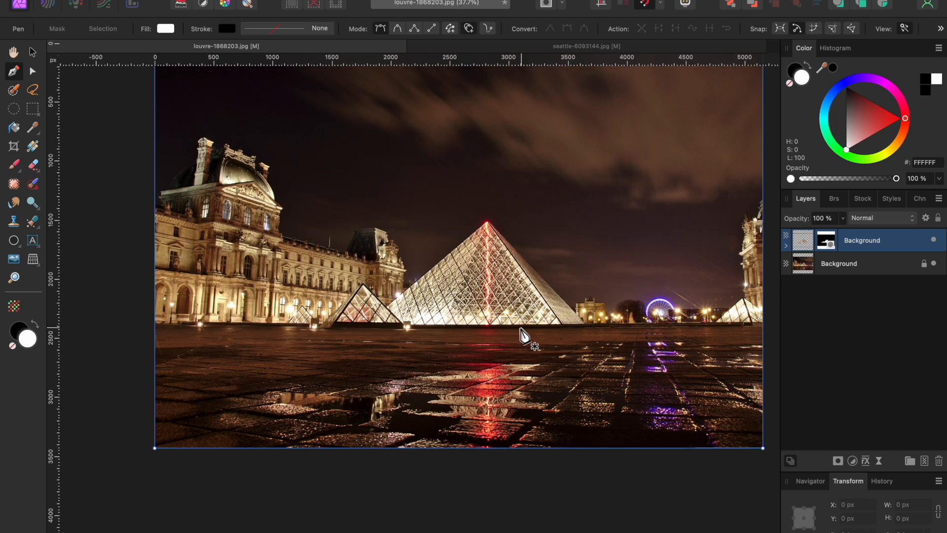
Step: Apply the last Sketch Effect macro in the Default category to the lower Background layer and hide the macro library
{"action": "scroll", "coordinate": [523, 331], "scroll_direction": "down", "scroll_amount": 3}
{"action": "scroll", "coordinate": [521, 328], "scroll_direction": "left", "scroll_amount": 1}
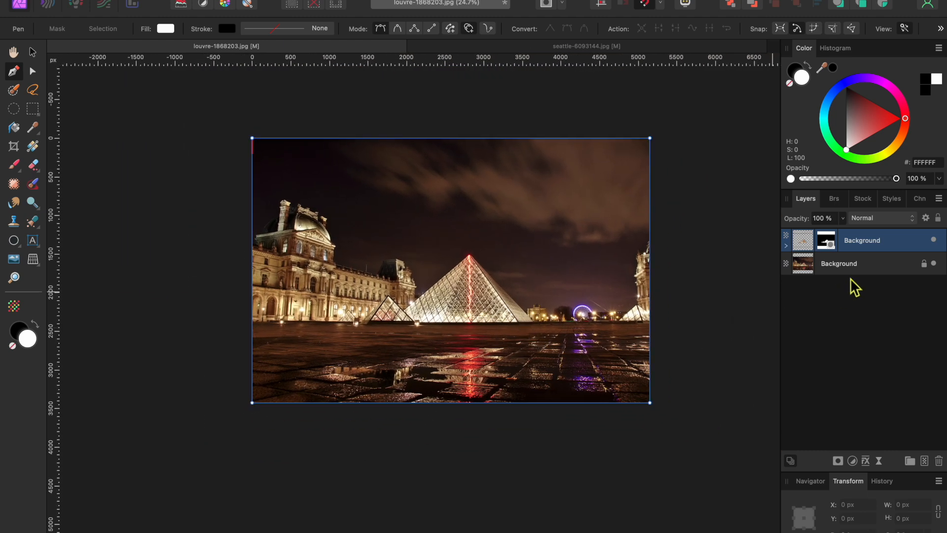
{"action": "left_click", "coordinate": [860, 265]}
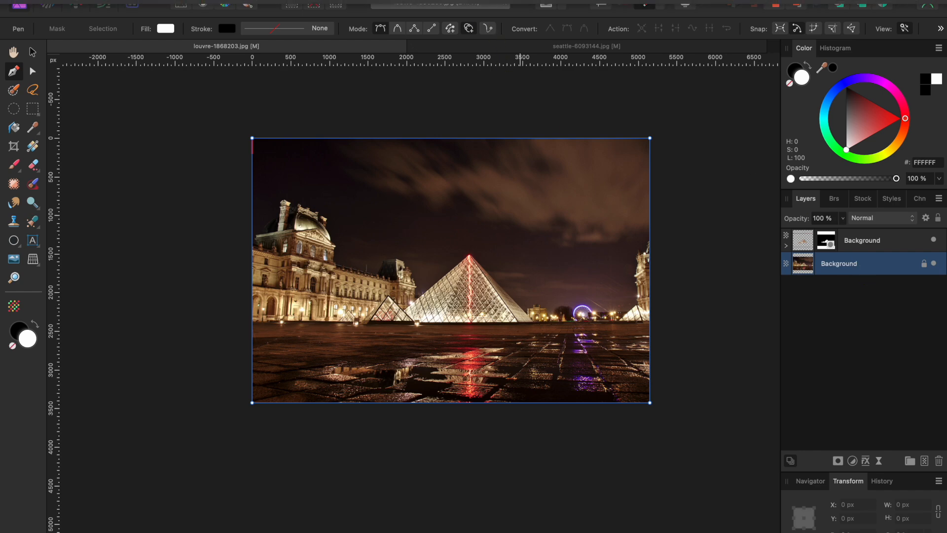
{"action": "left_click", "coordinate": [603, 307]}
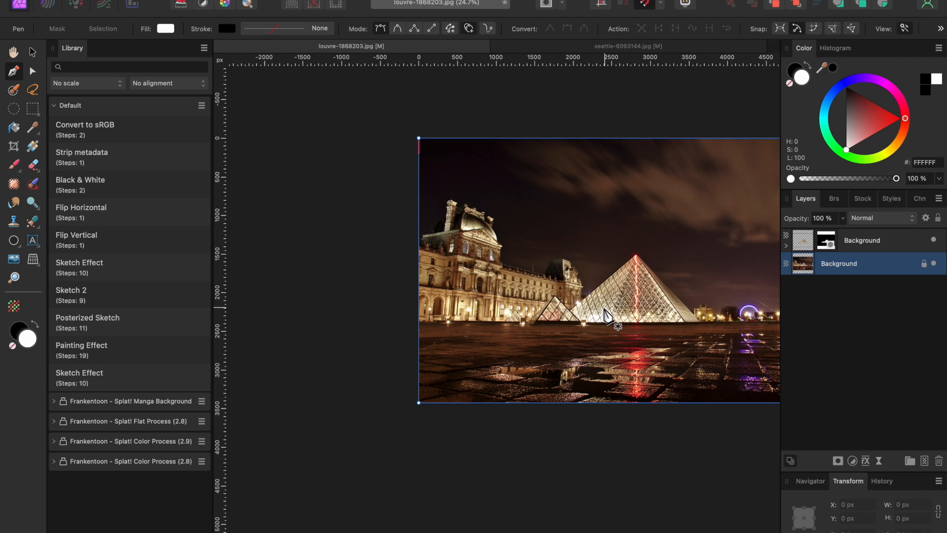
{"action": "left_click", "coordinate": [98, 390]}
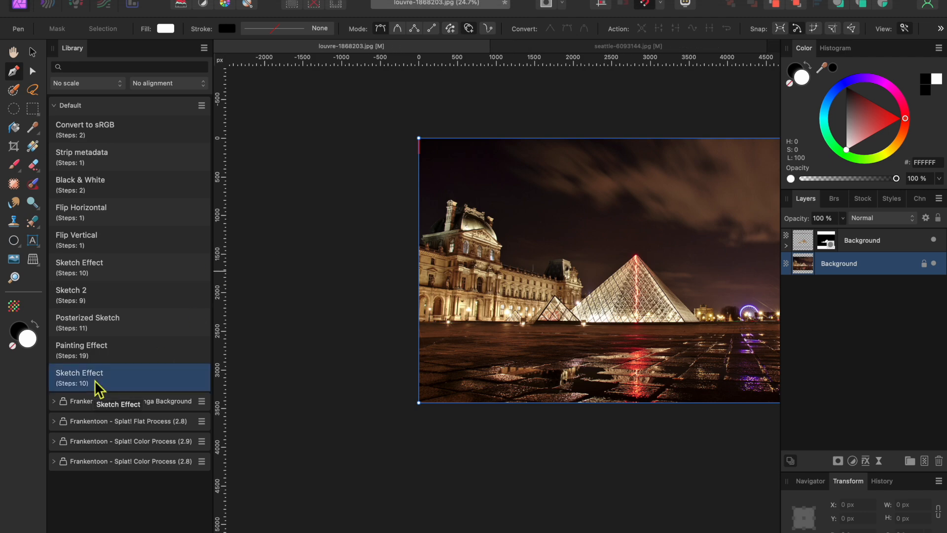
{"action": "key", "text": "h"}
{"action": "scroll", "coordinate": [568, 386], "scroll_direction": "right", "scroll_amount": 5}
{"action": "scroll", "coordinate": [569, 386], "scroll_direction": "left", "scroll_amount": 2}
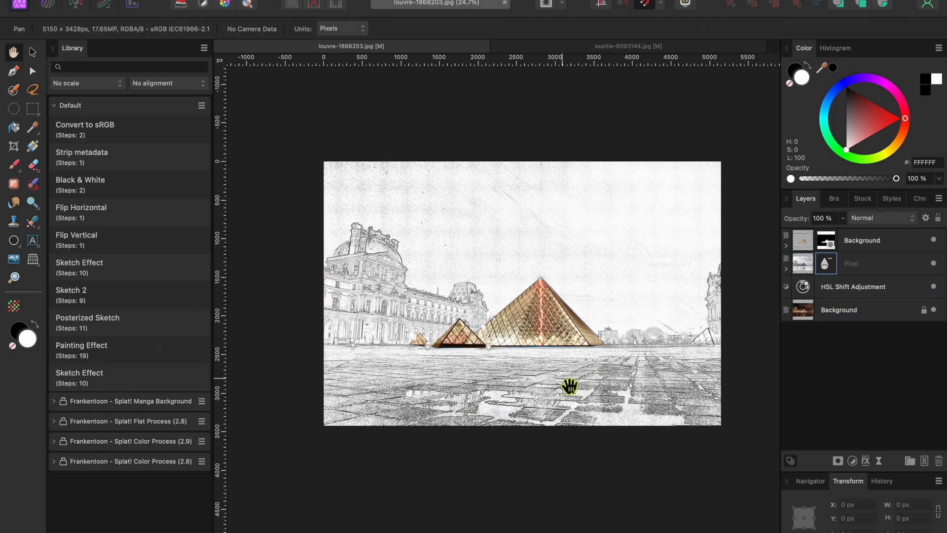
{"action": "scroll", "coordinate": [545, 338], "scroll_direction": "up", "scroll_amount": 3}
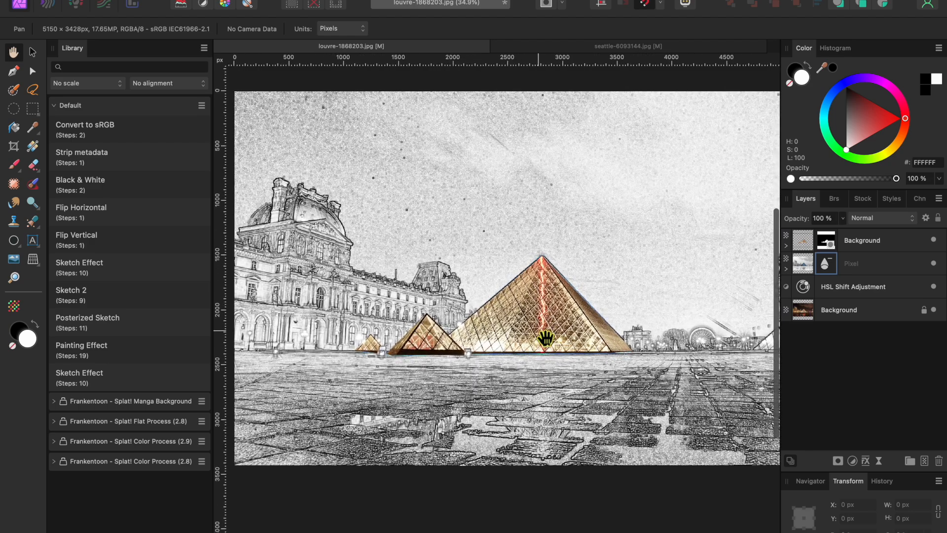
{"action": "scroll", "coordinate": [545, 337], "scroll_direction": "down", "scroll_amount": 1}
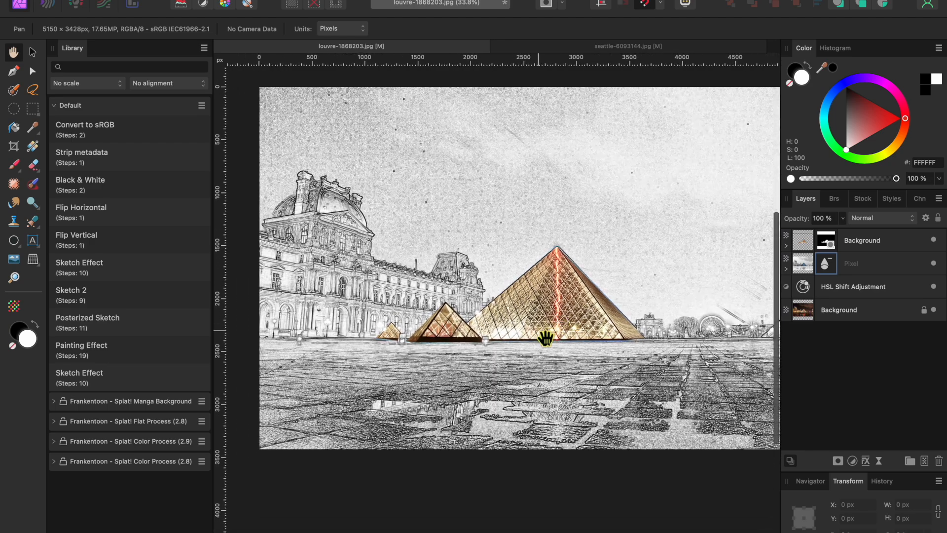
{"action": "scroll", "coordinate": [545, 338], "scroll_direction": "down", "scroll_amount": 1}
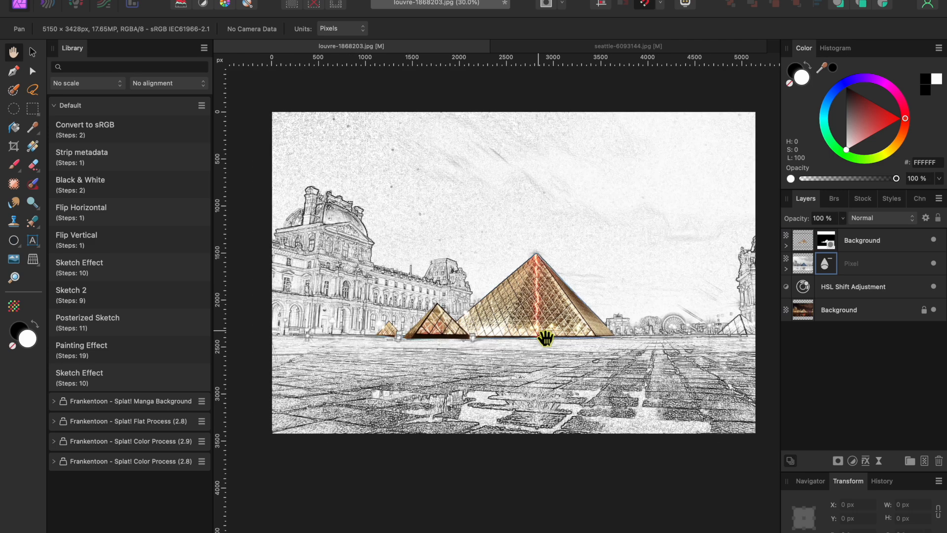
{"action": "left_click", "coordinate": [204, 48]}
{"action": "left_click", "coordinate": [215, 119]}
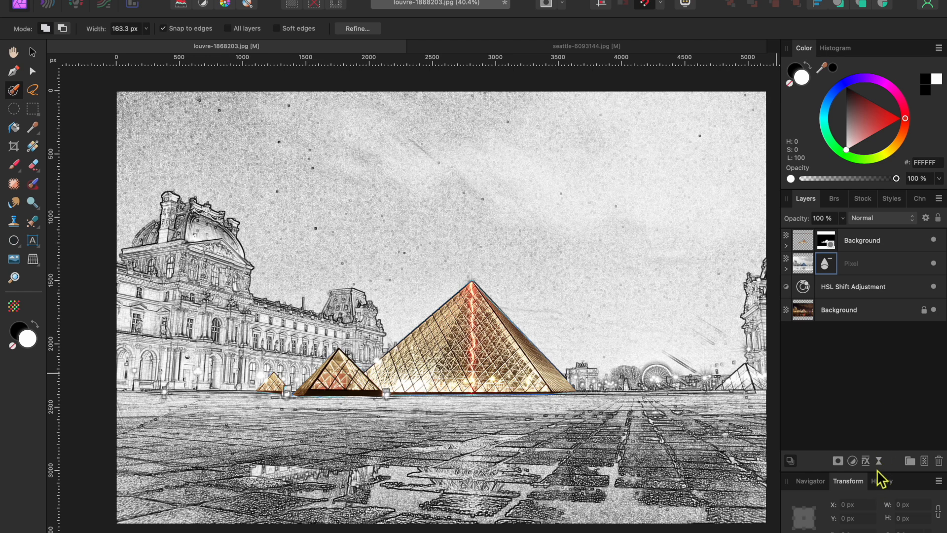
Step: Merge the two Background layers, the Pixel layer and the HSL Shift adjustment into one layer, and duplicate the merged layer
{"action": "left_click", "coordinate": [870, 247]}
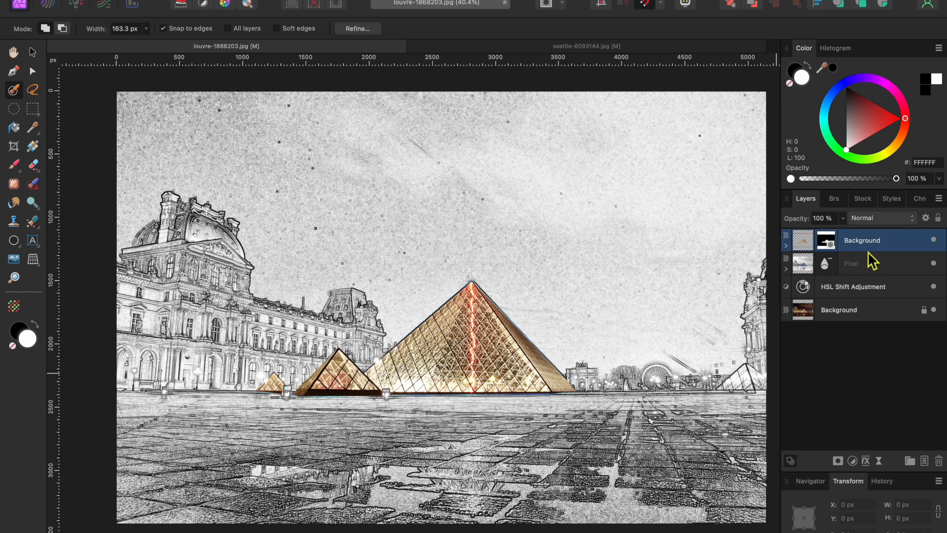
{"action": "left_click", "coordinate": [873, 315], "text": "shift"}
{"action": "right_click", "coordinate": [871, 295]}
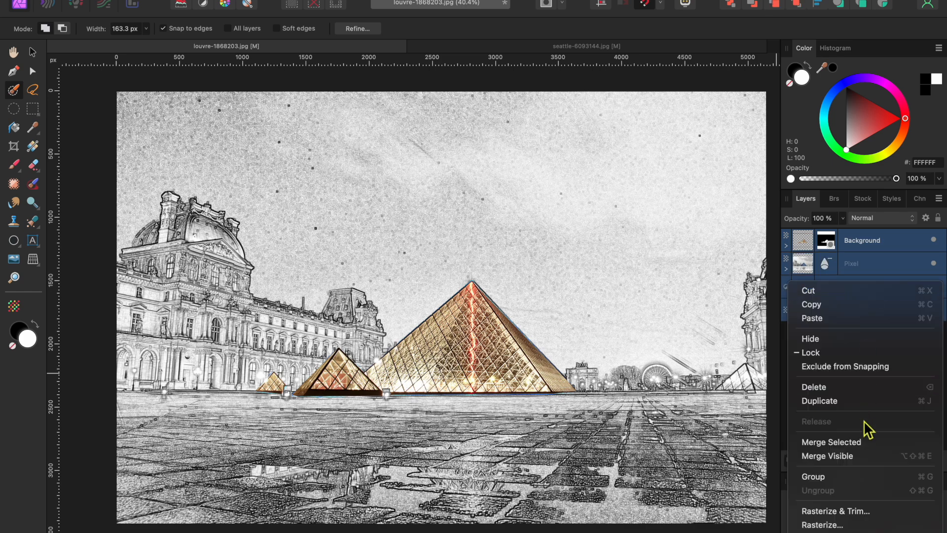
{"action": "left_click", "coordinate": [866, 444]}
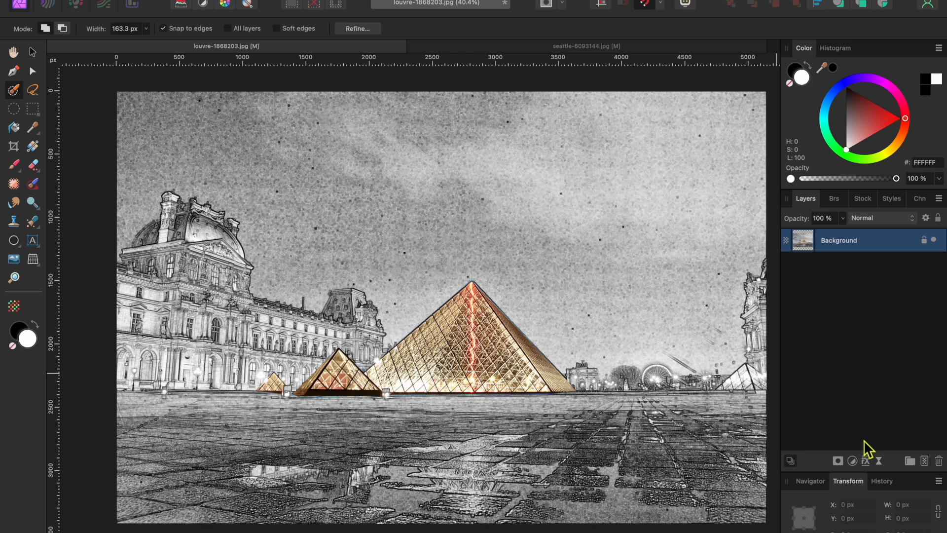
{"action": "key", "text": "super+j"}
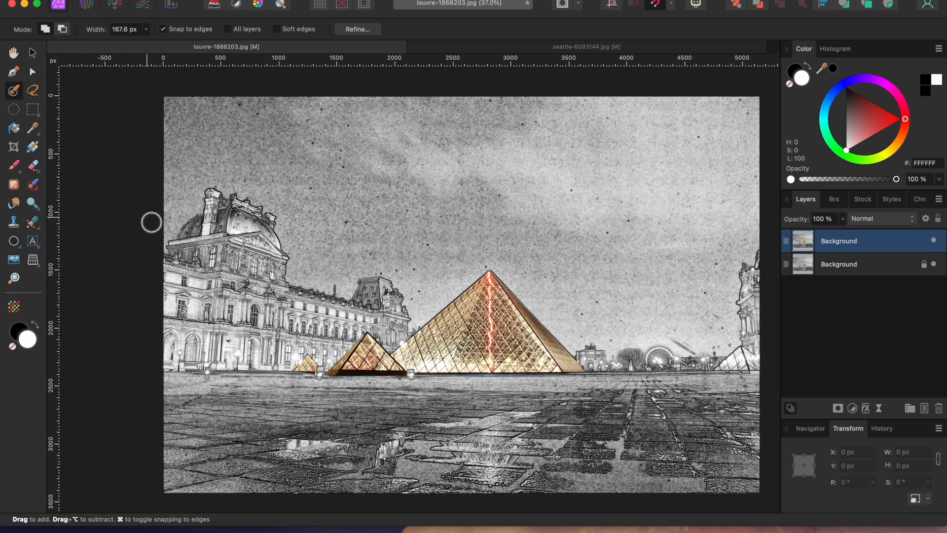
Step: Select the buildings, pyramids and pavement below the sky with the Selection Brush, varying its width between 293.2 and 57.7 px, and mask the duplicate layer
{"action": "mouse_move", "coordinate": [266, 265]}
{"action": "left_mouse_down"}
{"action": "mouse_move", "coordinate": [394, 353]}
{"action": "mouse_move", "coordinate": [491, 299]}
{"action": "mouse_move", "coordinate": [513, 349]}
{"action": "left_mouse_up"}
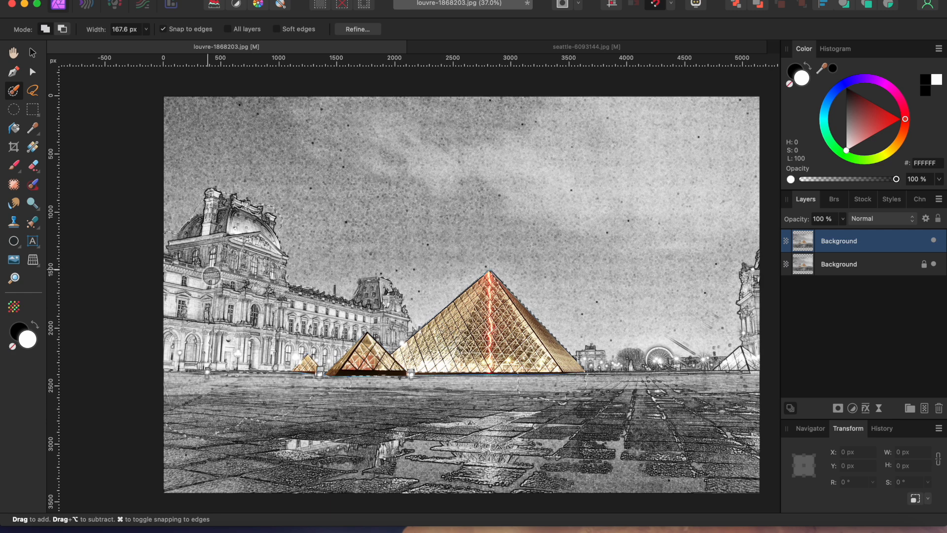
{"action": "key", "text": "bracketright"}
{"action": "key", "text": "bracketright"}
{"action": "key", "text": "bracketright"}
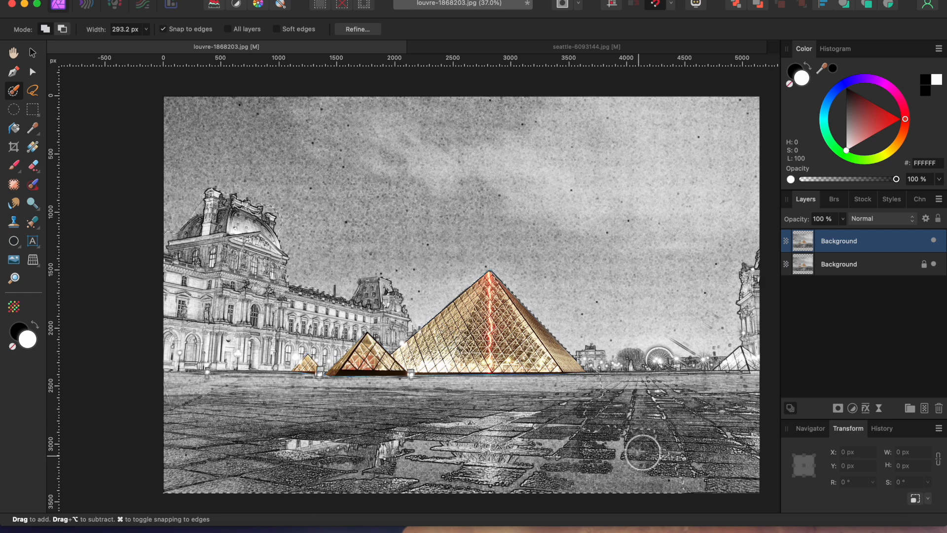
{"action": "key", "text": "bracketleft"}
{"action": "key", "text": "bracketleft"}
{"action": "key", "text": "bracketleft"}
{"action": "key", "text": "bracketleft"}
{"action": "key", "text": "bracketleft"}
{"action": "key", "text": "bracketleft"}
{"action": "key", "text": "bracketleft"}
{"action": "key", "text": "bracketleft"}
{"action": "key", "text": "bracketleft"}
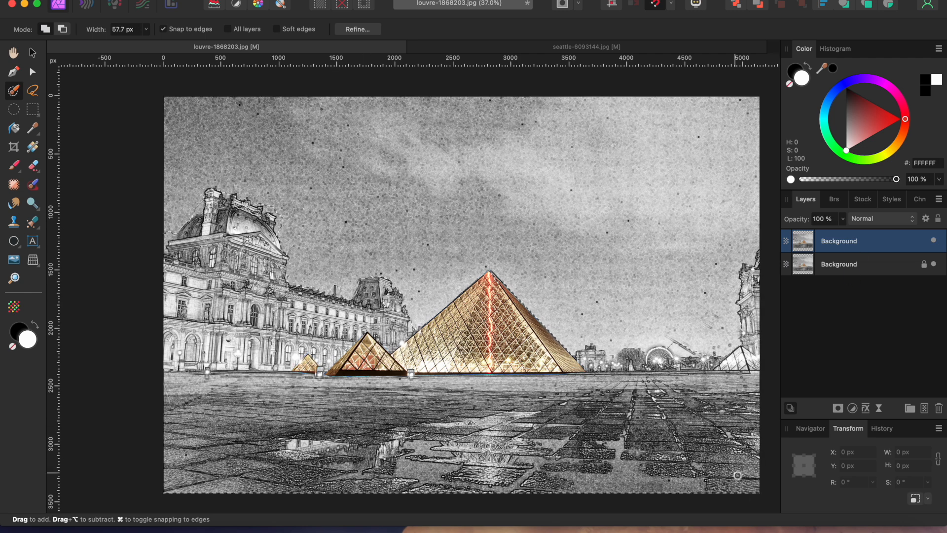
{"action": "left_click", "coordinate": [838, 409]}
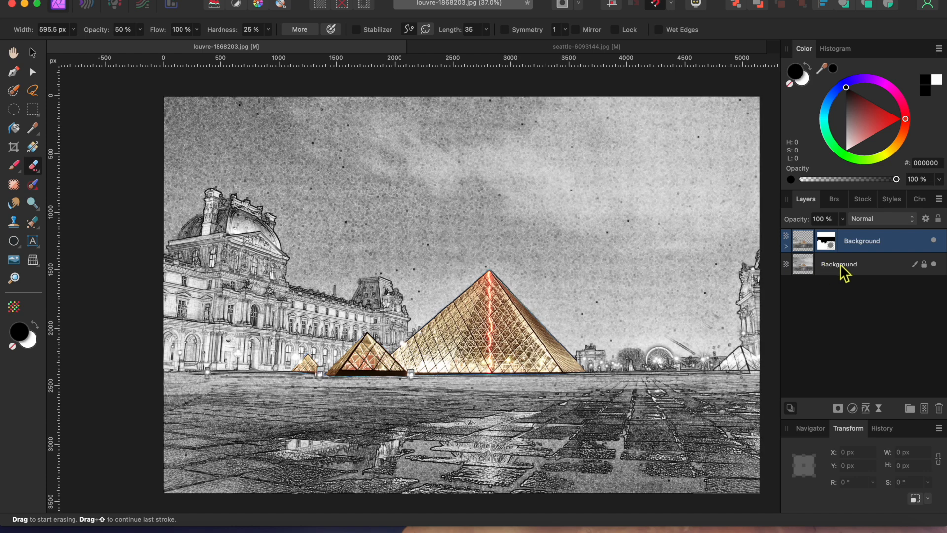
Step: Add a Recolor adjustment above the lower Background layer with hue 216.5° and saturation 100% to tint the sky blue
{"action": "left_click", "coordinate": [844, 271]}
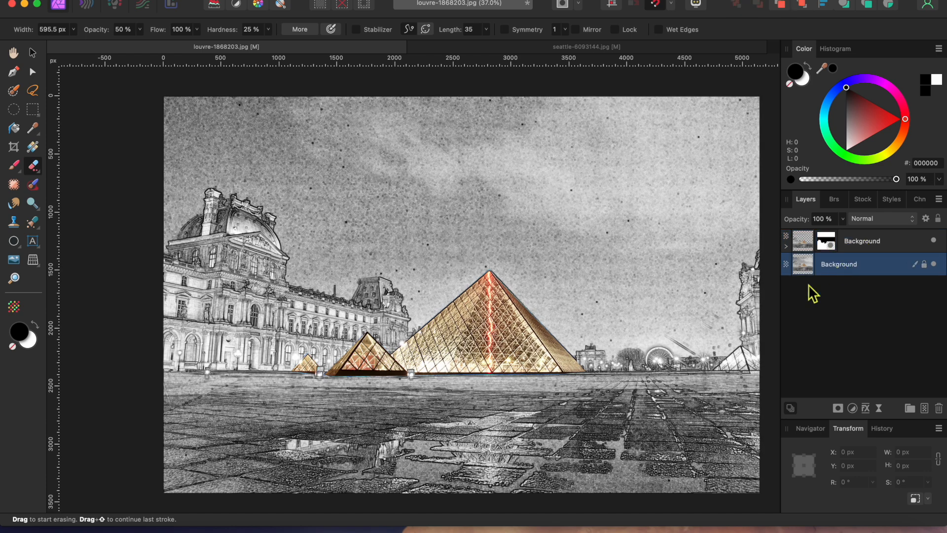
{"action": "left_click", "coordinate": [854, 409]}
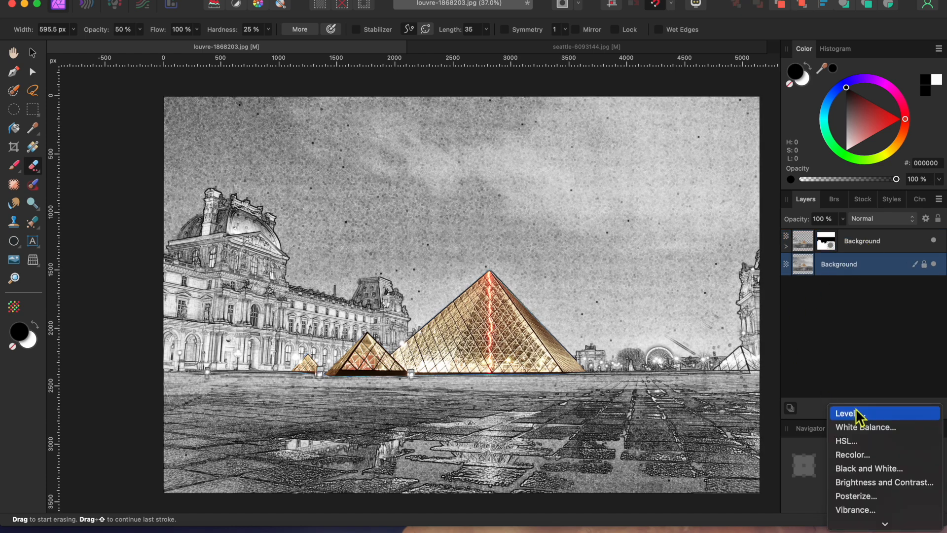
{"action": "left_click", "coordinate": [857, 451]}
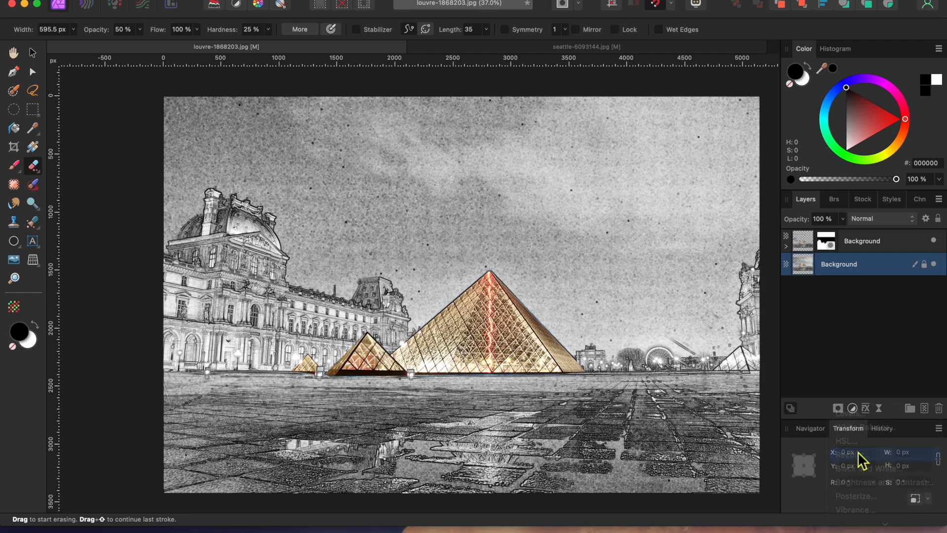
{"action": "left_click_drag", "start_coordinate": [542, 457], "coordinate": [648, 475]}
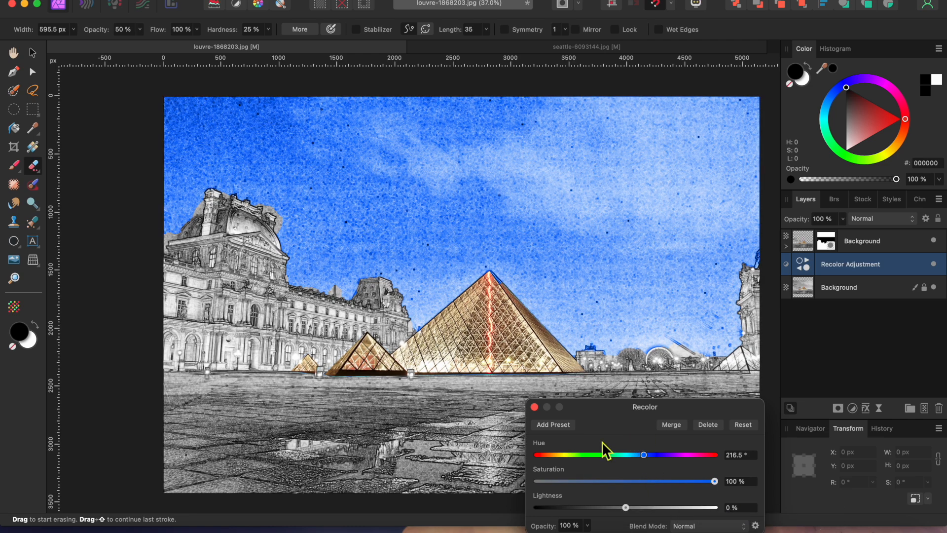